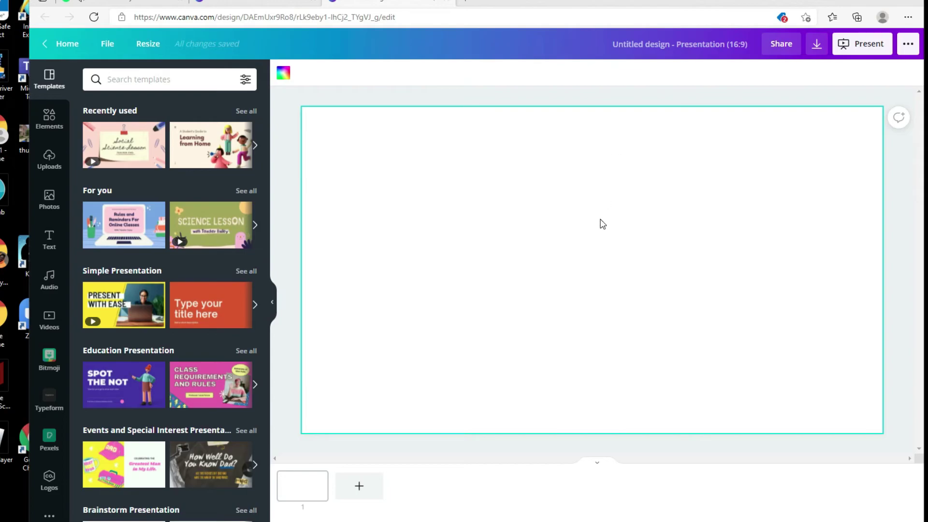
Select the blank 16:9 slide and browse the Text panel's heading, subheading and body options
{"action": "left_click", "coordinate": [522, 261]}
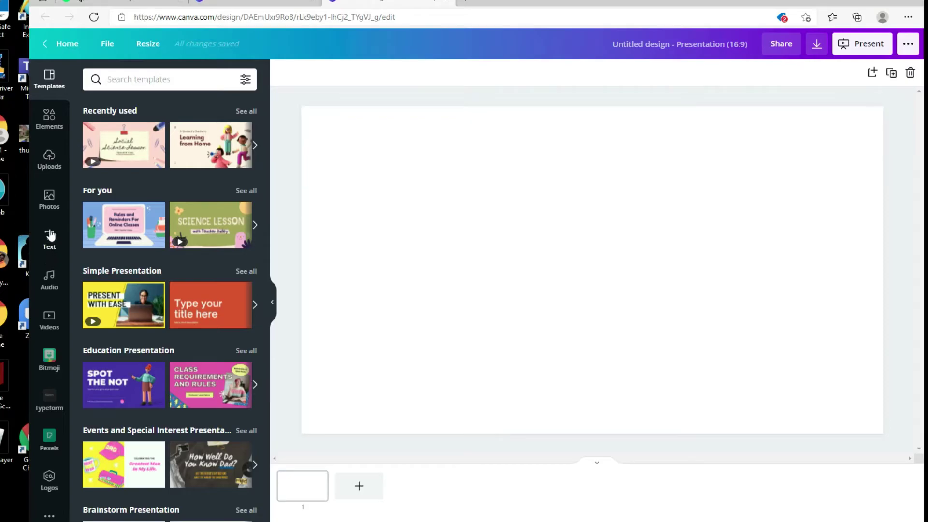
{"action": "left_click", "coordinate": [51, 249]}
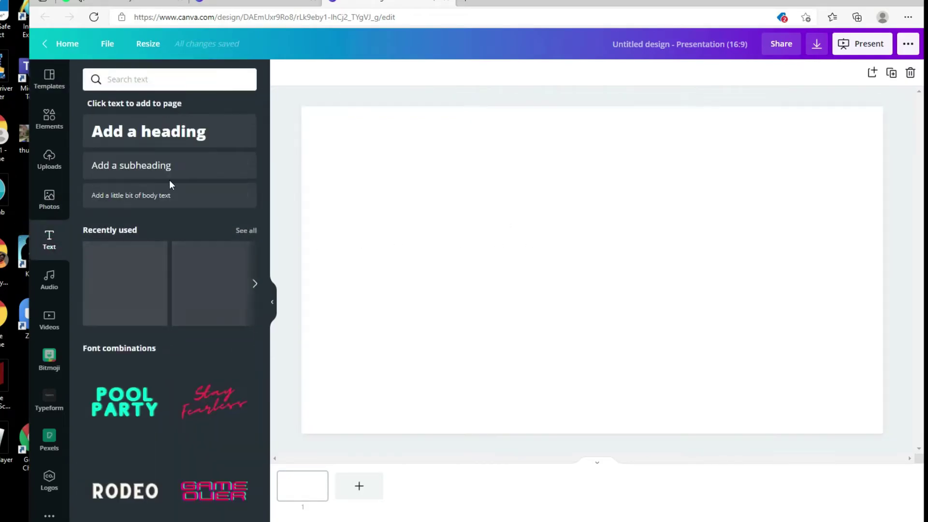
{"action": "scroll", "coordinate": [215, 406], "scroll_direction": "down", "scroll_amount": 3}
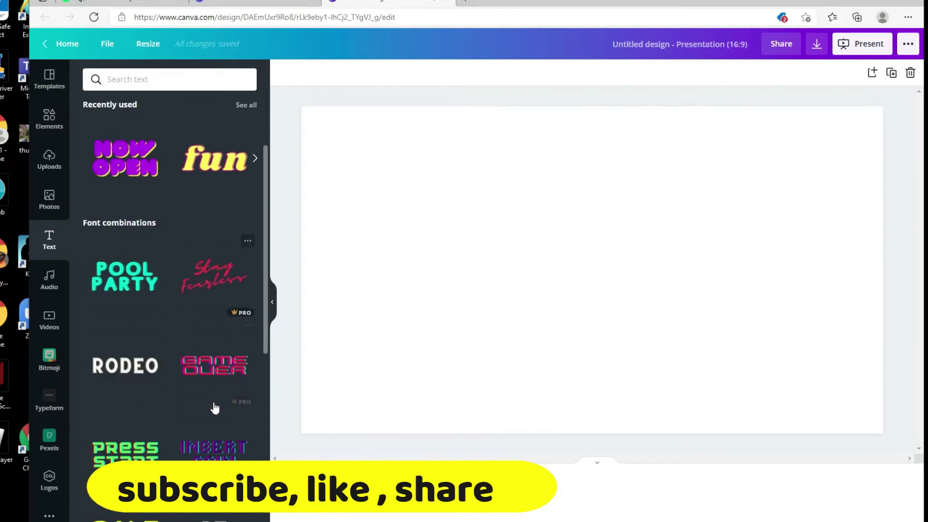
{"action": "scroll", "coordinate": [215, 407], "scroll_direction": "up", "scroll_amount": 3}
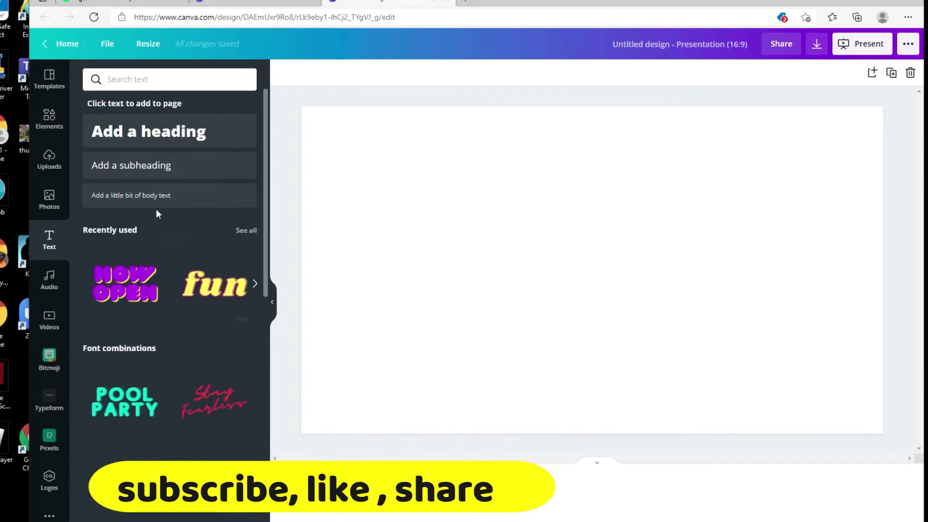
Add a heading reading 'S', enlarge it to size 612 and move it left and down
{"action": "left_click", "coordinate": [136, 130]}
{"action": "type", "text": "s"}
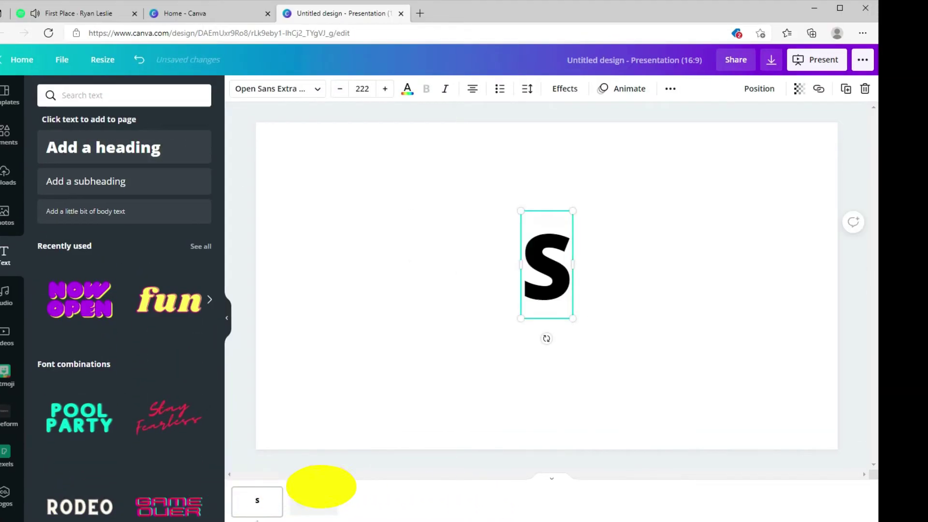
{"action": "left_click_drag", "start_coordinate": [520, 210], "coordinate": [244, 143]}
{"action": "double_click", "coordinate": [518, 193]}
{"action": "left_click", "coordinate": [508, 222]}
{"action": "double_click", "coordinate": [508, 221]}
{"action": "left_click", "coordinate": [711, 193]}
{"action": "left_click_drag", "start_coordinate": [502, 211], "coordinate": [361, 317]}
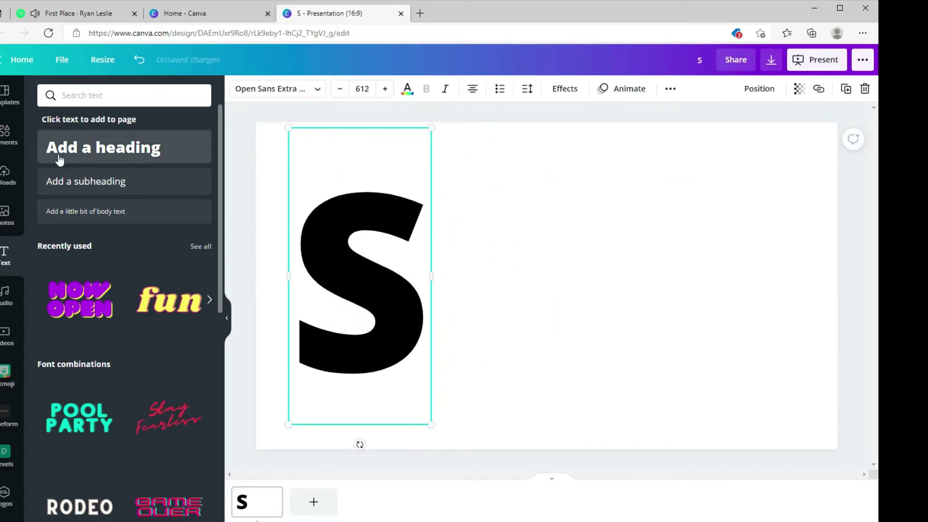
Add a second heading 'hadow', enlarge it to size 210 and place it beside the S
{"action": "left_click", "coordinate": [104, 148]}
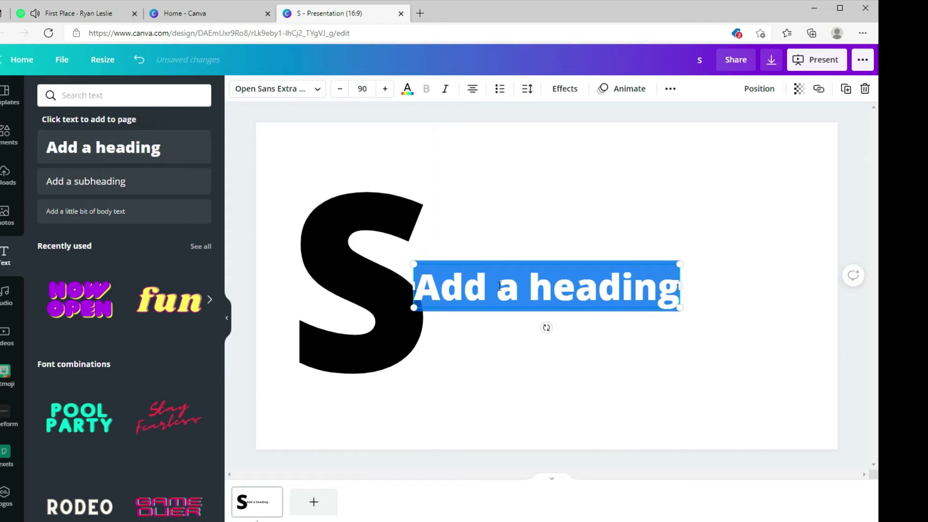
{"action": "type", "text": "hadow"}
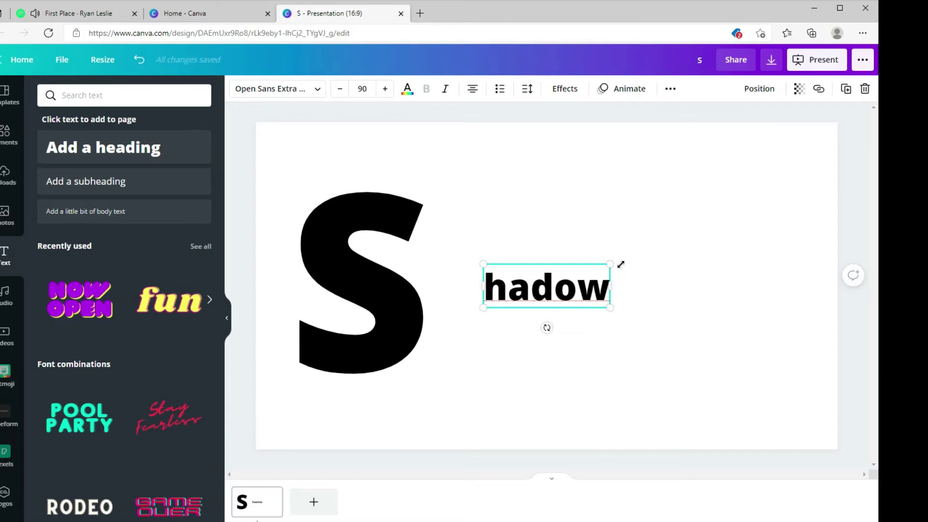
{"action": "left_click_drag", "start_coordinate": [616, 261], "coordinate": [779, 191]}
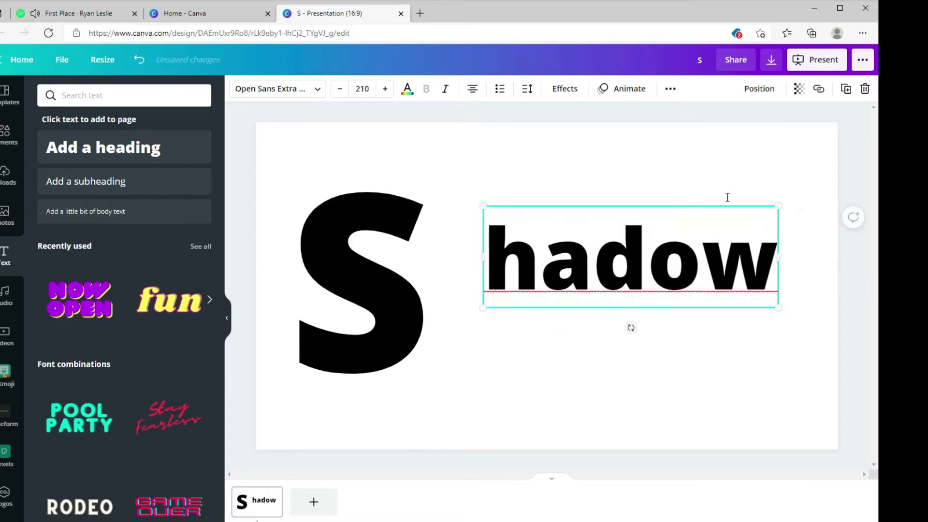
{"action": "left_click_drag", "start_coordinate": [702, 204], "coordinate": [650, 275]}
{"action": "left_click", "coordinate": [667, 188]}
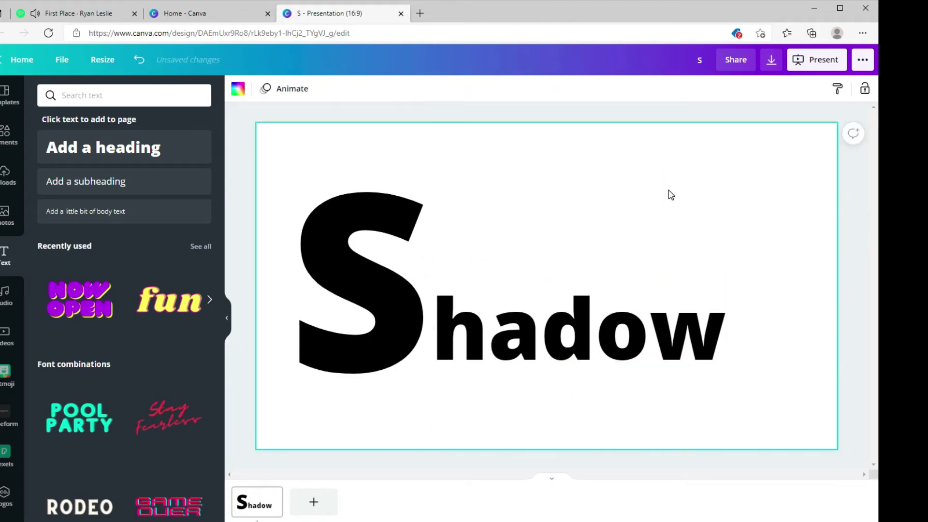
Try Retrow Mentho Regular, Retrow Mentho Italic and Royal Acid fonts on the big S
{"action": "left_click", "coordinate": [337, 215]}
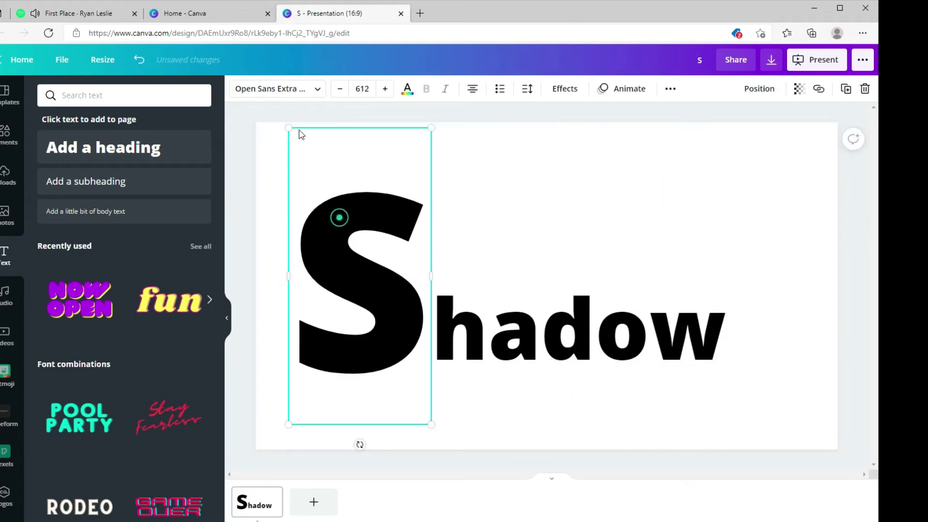
{"action": "left_click", "coordinate": [247, 87]}
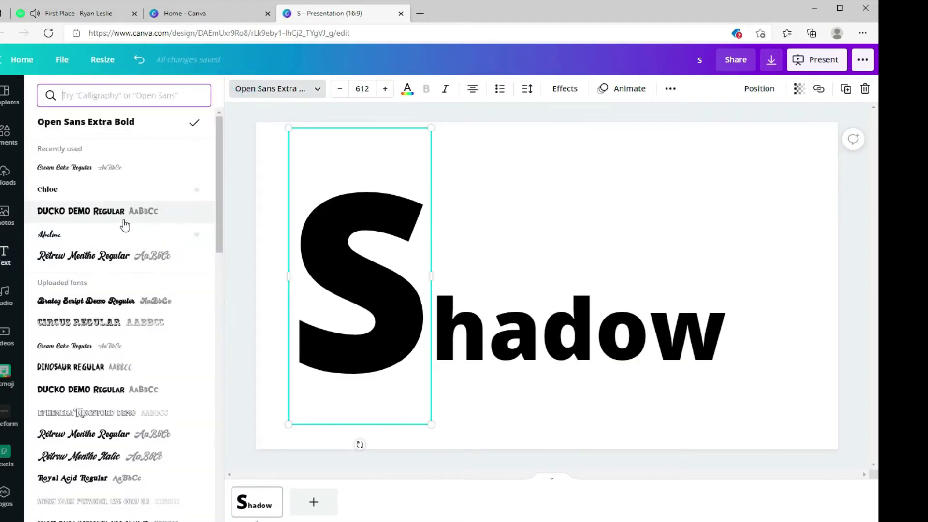
{"action": "left_click", "coordinate": [78, 256]}
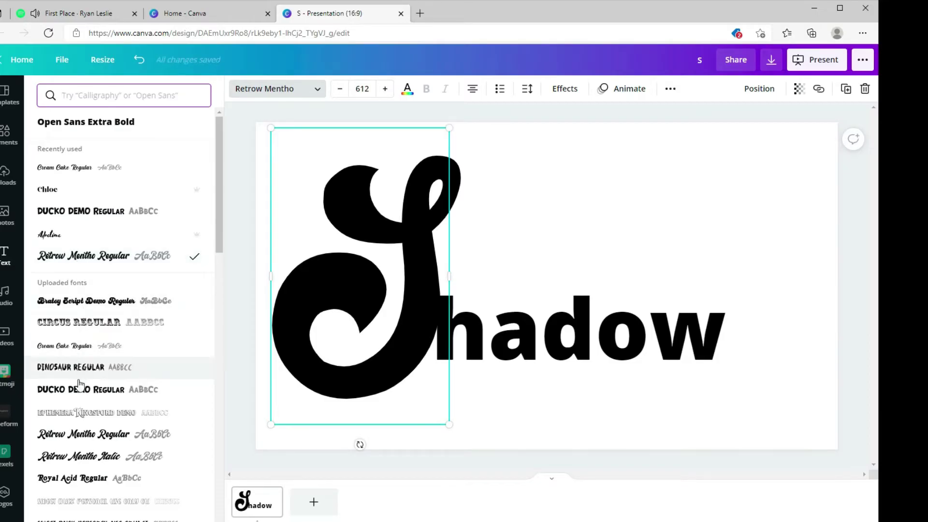
{"action": "scroll", "coordinate": [75, 382], "scroll_direction": "down", "scroll_amount": 2}
{"action": "left_click", "coordinate": [71, 358]}
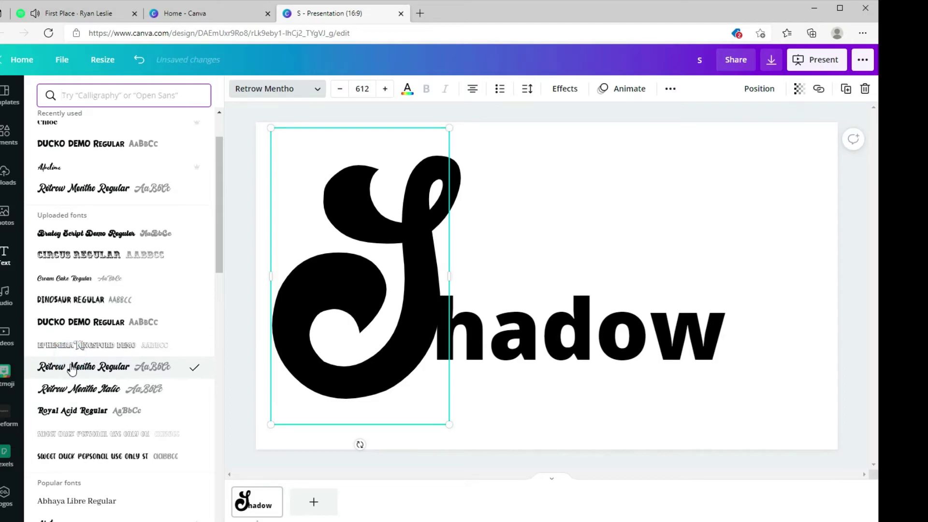
{"action": "left_click", "coordinate": [72, 369]}
{"action": "left_click", "coordinate": [63, 392]}
{"action": "scroll", "coordinate": [73, 408], "scroll_direction": "down", "scroll_amount": 2}
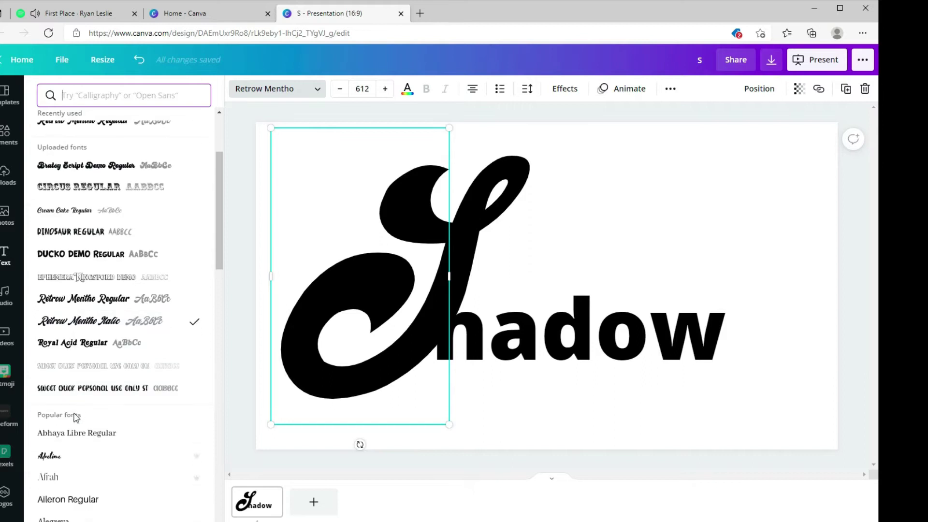
{"action": "left_click", "coordinate": [70, 343]}
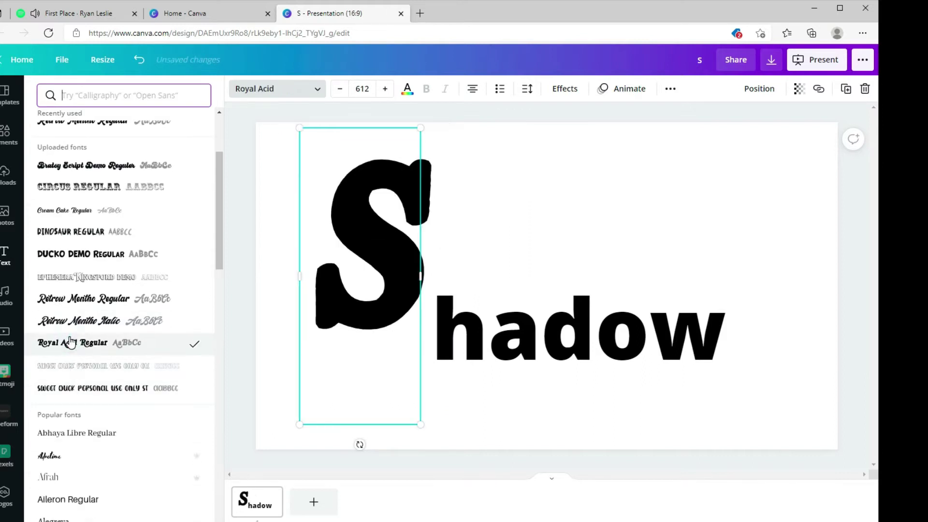
Apply the Emitha script font to the S and nudge it toward hadow
{"action": "scroll", "coordinate": [71, 343], "scroll_direction": "down", "scroll_amount": 2}
{"action": "scroll", "coordinate": [71, 340], "scroll_direction": "down", "scroll_amount": 6}
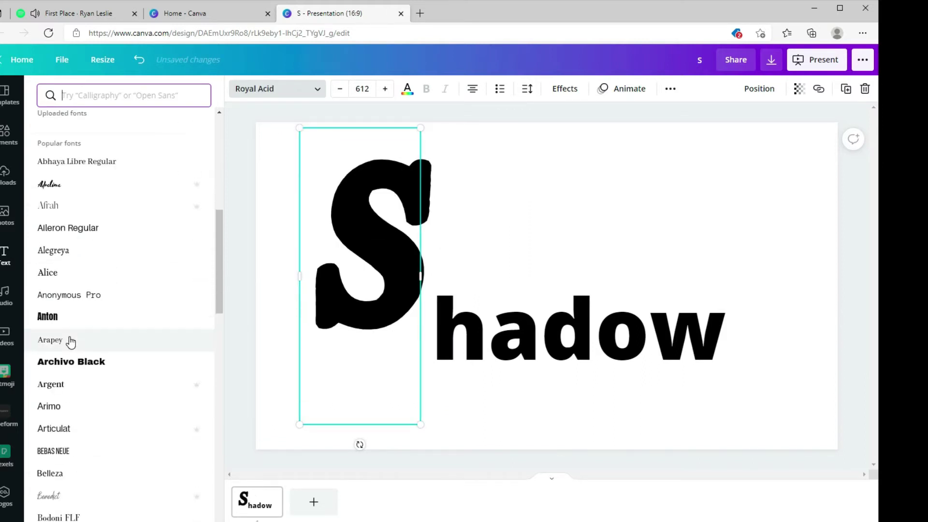
{"action": "scroll", "coordinate": [70, 342], "scroll_direction": "down", "scroll_amount": 12}
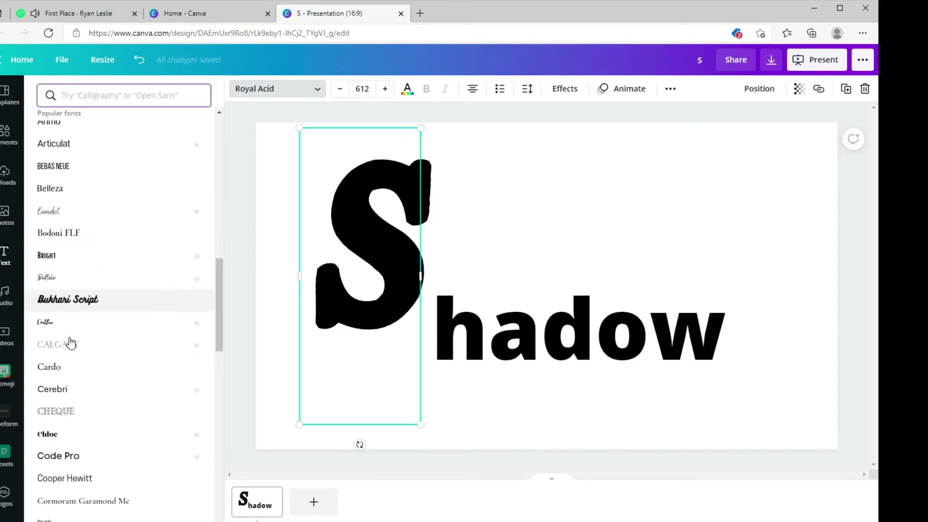
{"action": "scroll", "coordinate": [71, 342], "scroll_direction": "down", "scroll_amount": 6}
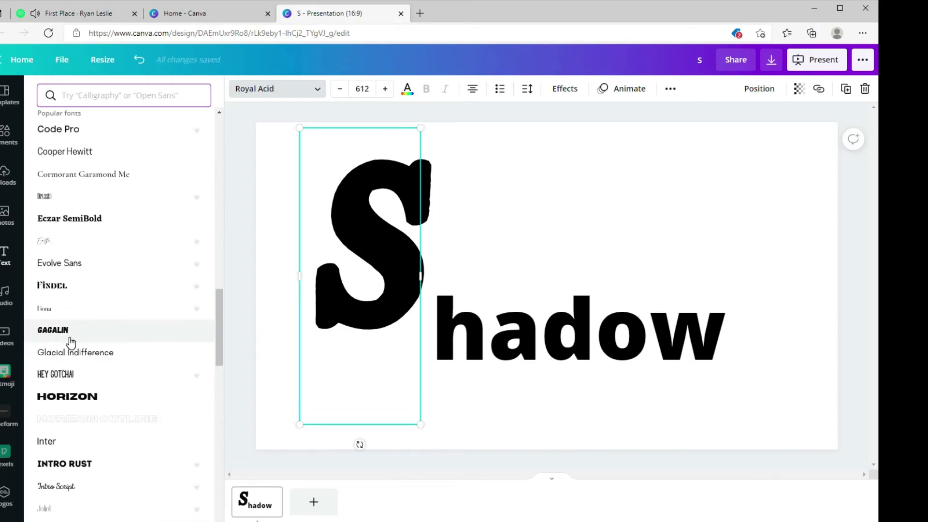
{"action": "left_click", "coordinate": [110, 245]}
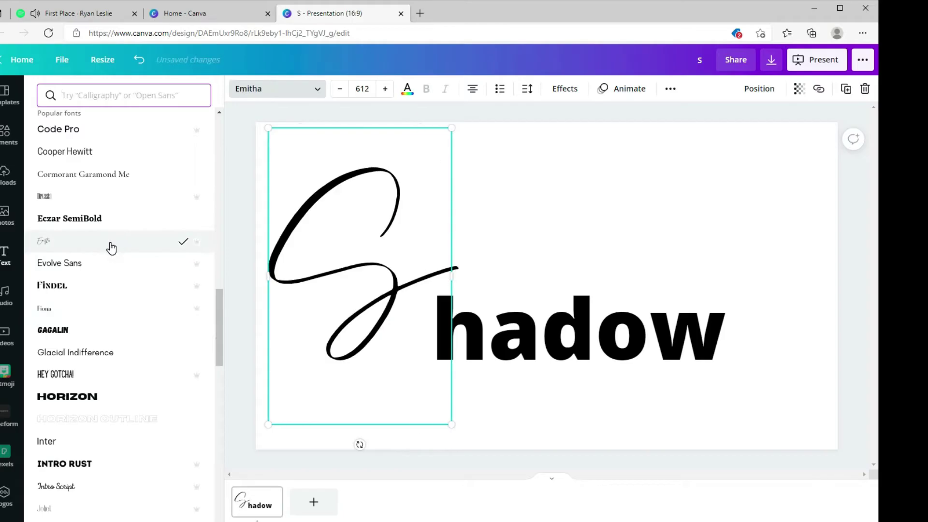
{"action": "mouse_move", "coordinate": [364, 306]}
{"action": "left_mouse_down"}
{"action": "mouse_move", "coordinate": [386, 334]}
{"action": "mouse_move", "coordinate": [385, 315]}
{"action": "mouse_move", "coordinate": [370, 311]}
{"action": "left_mouse_up"}
Try the Chloe font on hadow and shift it left and down under the S
{"action": "left_click", "coordinate": [652, 371]}
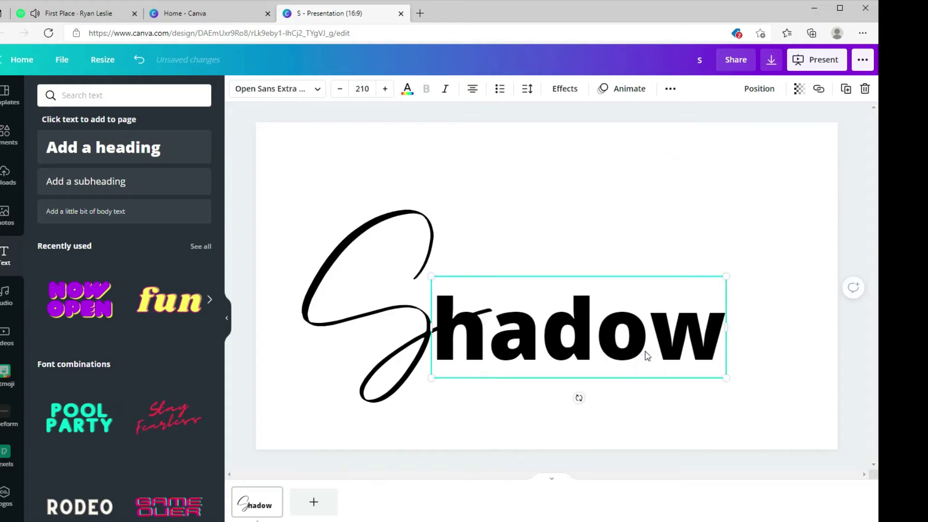
{"action": "left_click", "coordinate": [295, 91]}
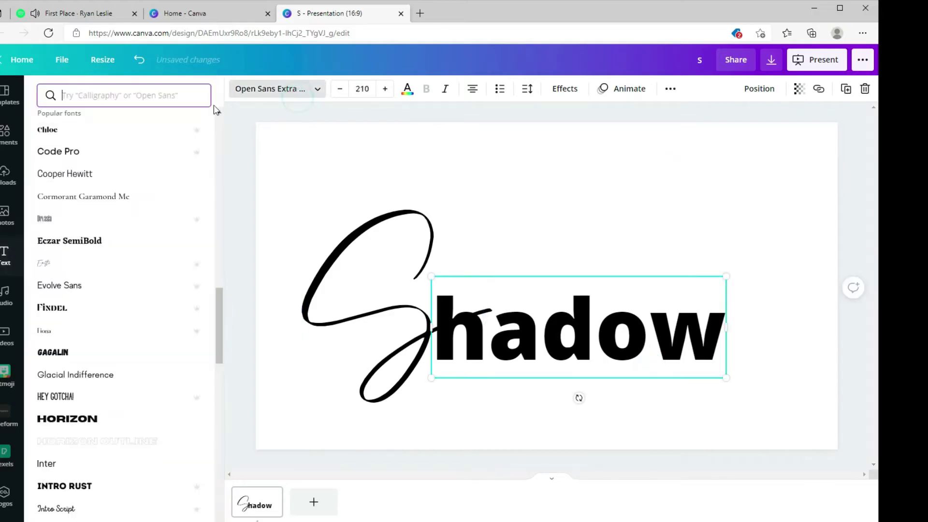
{"action": "left_click", "coordinate": [118, 132]}
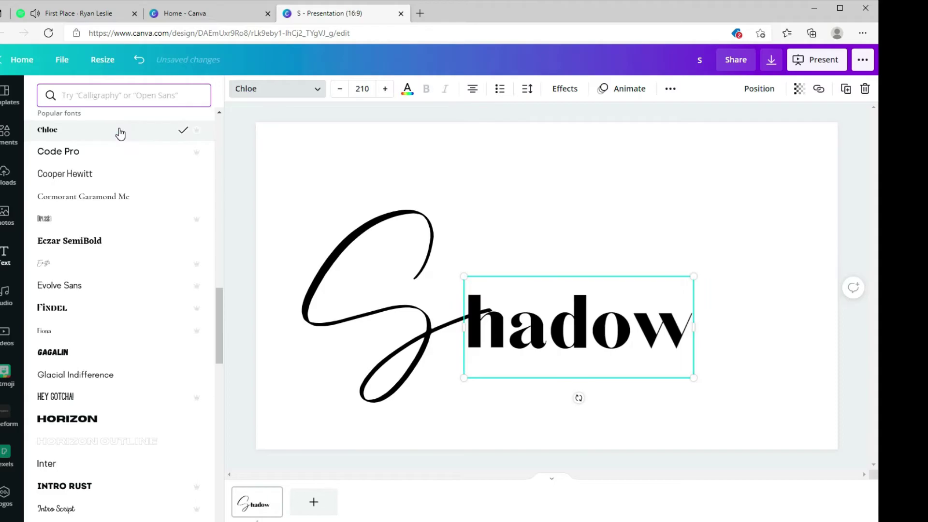
{"action": "left_click_drag", "start_coordinate": [546, 279], "coordinate": [516, 288]}
Switch hadow to the Madelyn script font and resize its box to sit under the S
{"action": "scroll", "coordinate": [115, 390], "scroll_direction": "down", "scroll_amount": 8}
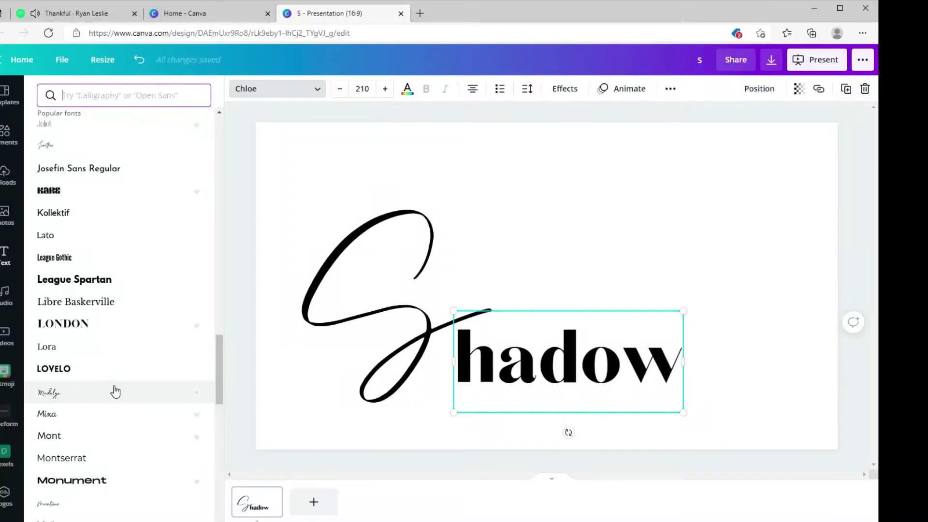
{"action": "left_click", "coordinate": [114, 391]}
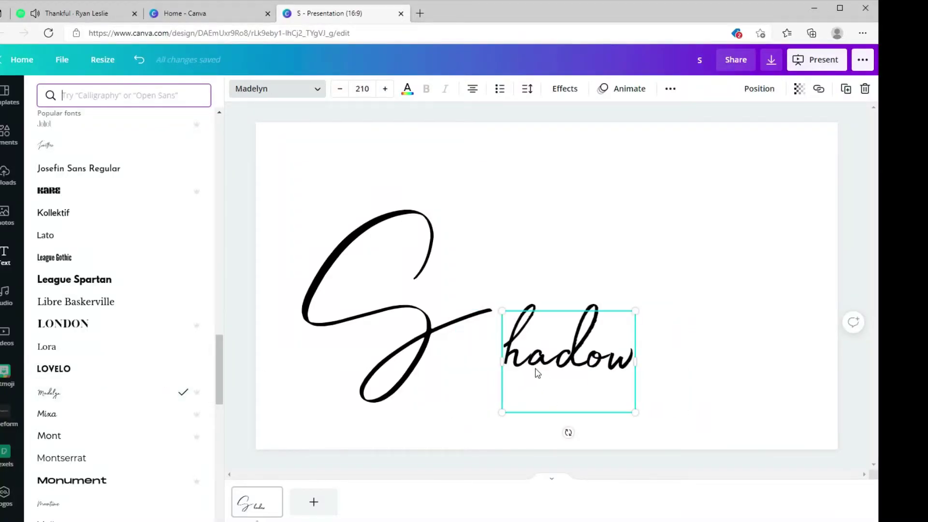
{"action": "left_click_drag", "start_coordinate": [496, 362], "coordinate": [371, 348]}
{"action": "left_click", "coordinate": [606, 250]}
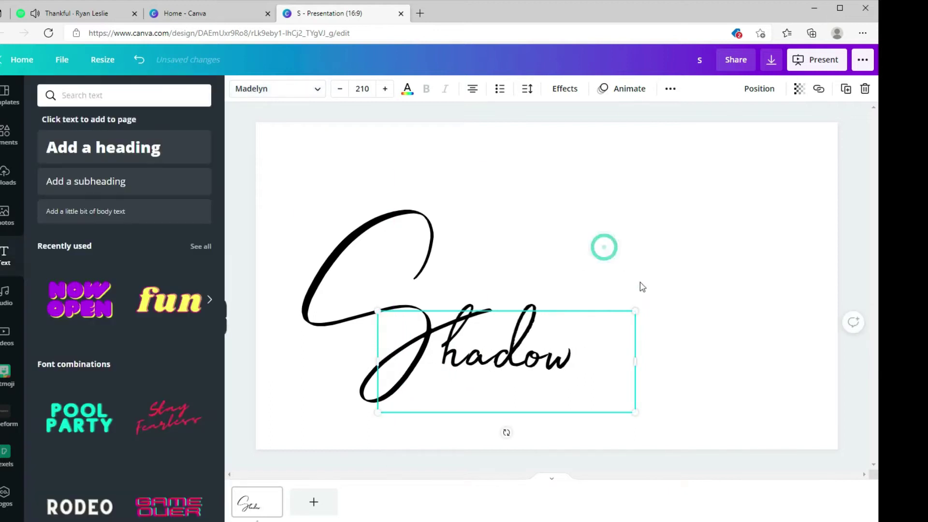
{"action": "left_click_drag", "start_coordinate": [637, 313], "coordinate": [613, 310]}
{"action": "mouse_move", "coordinate": [588, 360]}
{"action": "left_mouse_down"}
{"action": "mouse_move", "coordinate": [559, 357]}
{"action": "mouse_move", "coordinate": [578, 369]}
{"action": "left_mouse_up"}
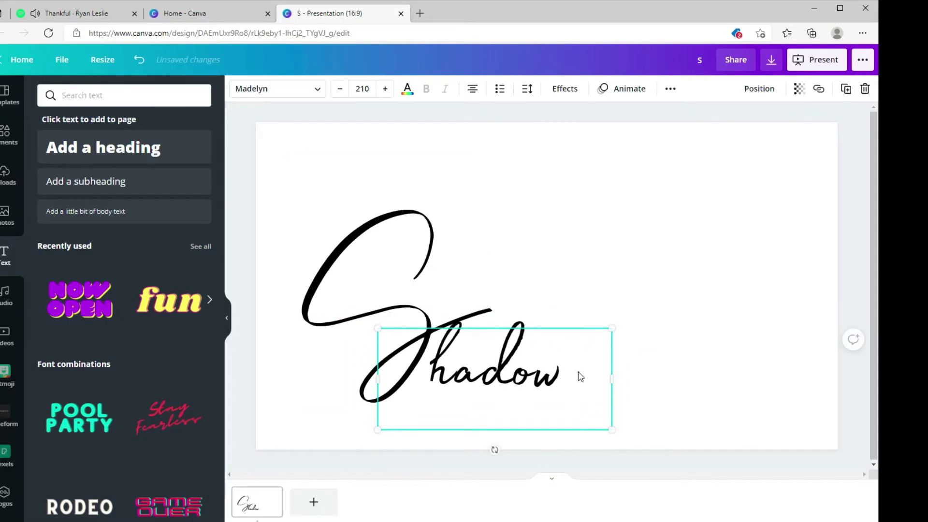
Enlarge hadow to size 267, move it up against the S, and nudge the S higher
{"action": "double_click", "coordinate": [599, 371]}
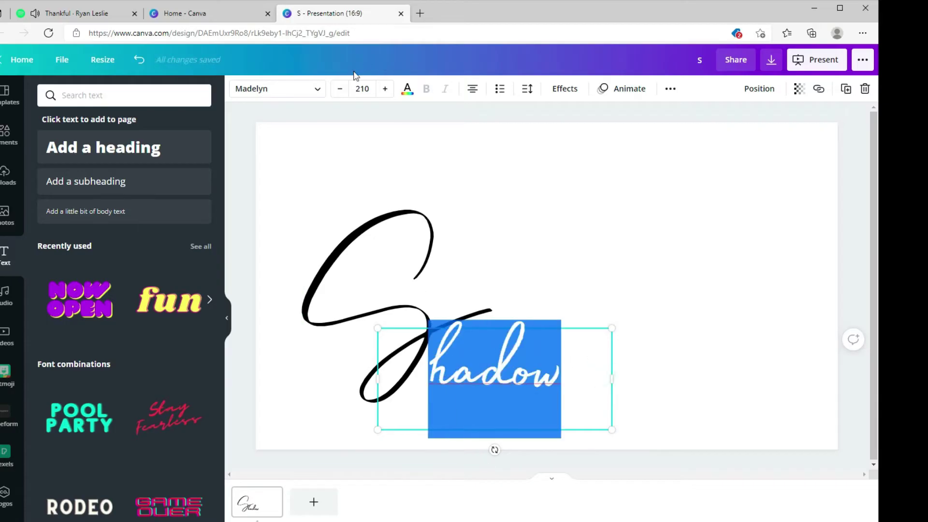
{"action": "left_click", "coordinate": [386, 90]}
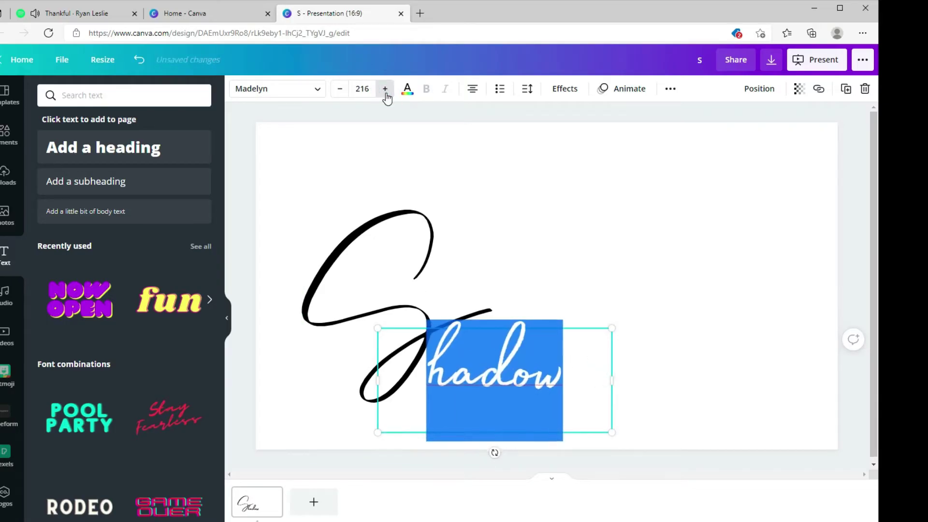
{"action": "left_click_drag", "start_coordinate": [386, 94], "coordinate": [386, 95]}
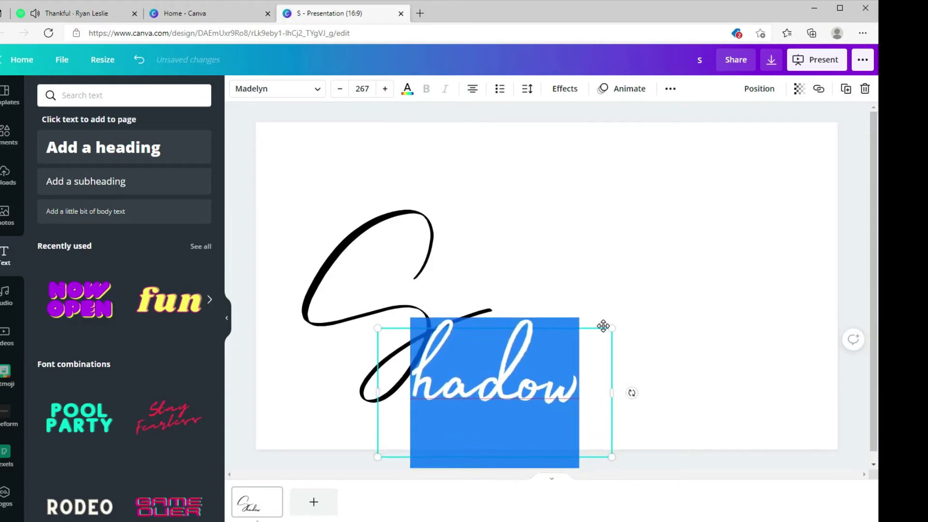
{"action": "left_click_drag", "start_coordinate": [620, 289], "coordinate": [630, 271]}
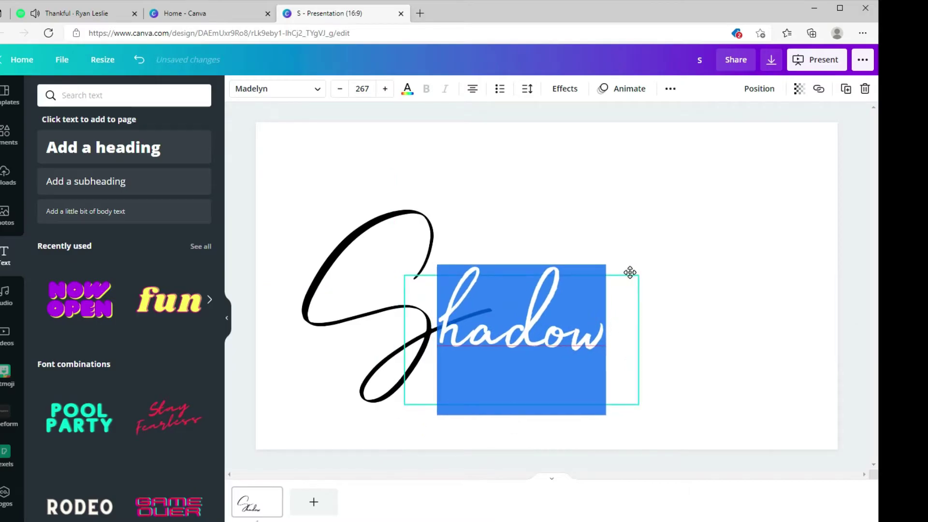
{"action": "left_click", "coordinate": [681, 195]}
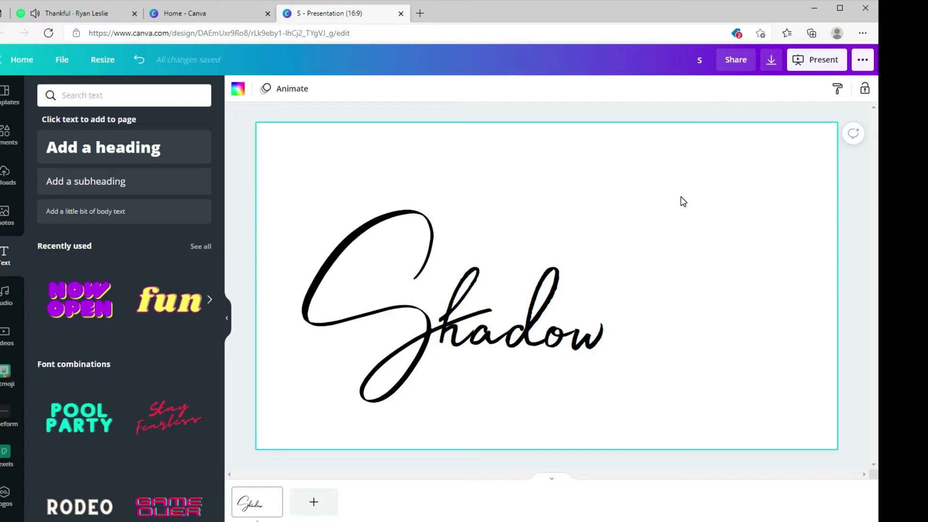
{"action": "left_click_drag", "start_coordinate": [352, 190], "coordinate": [357, 165]}
Select both the S and hadow and drag them to the centre of the page
{"action": "left_click", "coordinate": [589, 169]}
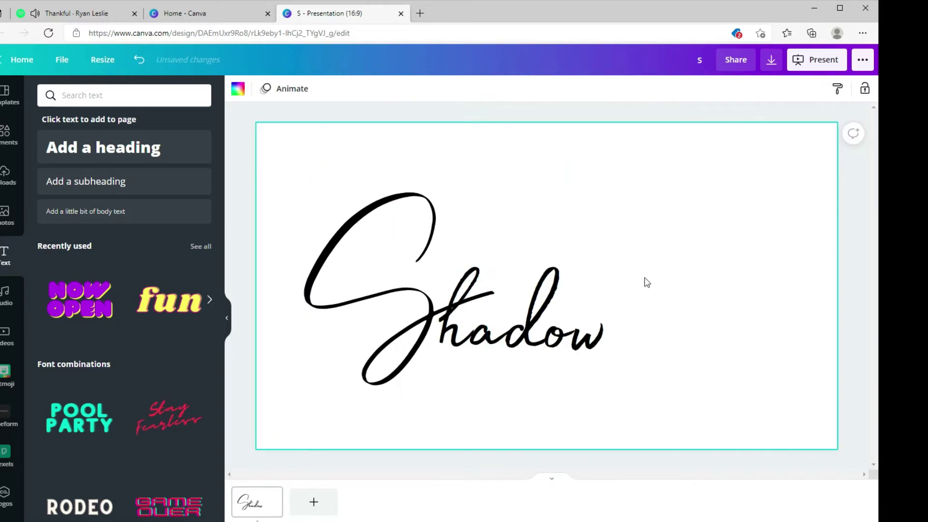
{"action": "left_click_drag", "start_coordinate": [656, 370], "coordinate": [271, 274]}
{"action": "left_click_drag", "start_coordinate": [380, 245], "coordinate": [431, 232]}
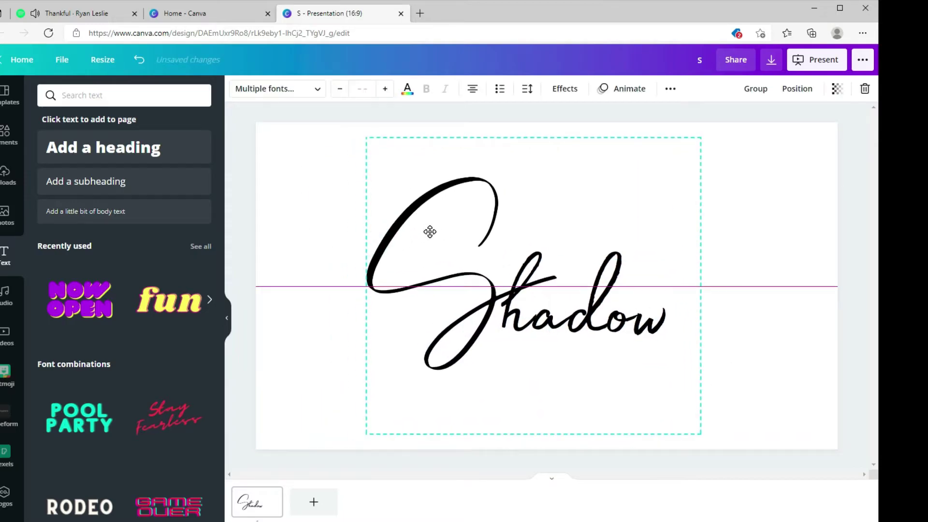
{"action": "left_click", "coordinate": [763, 202]}
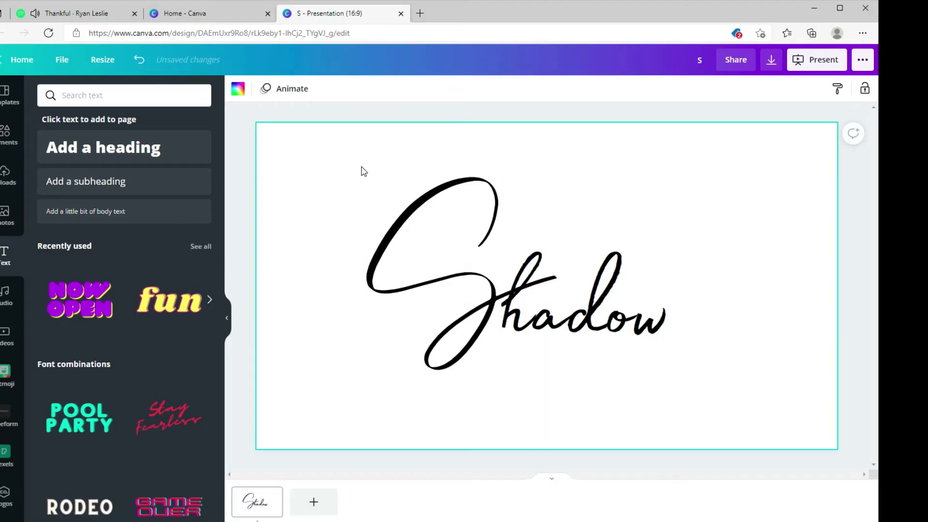
Group the S and hadow into one element and dismiss the ungroup tip
{"action": "left_click_drag", "start_coordinate": [361, 167], "coordinate": [722, 423]}
{"action": "left_click", "coordinate": [756, 89]}
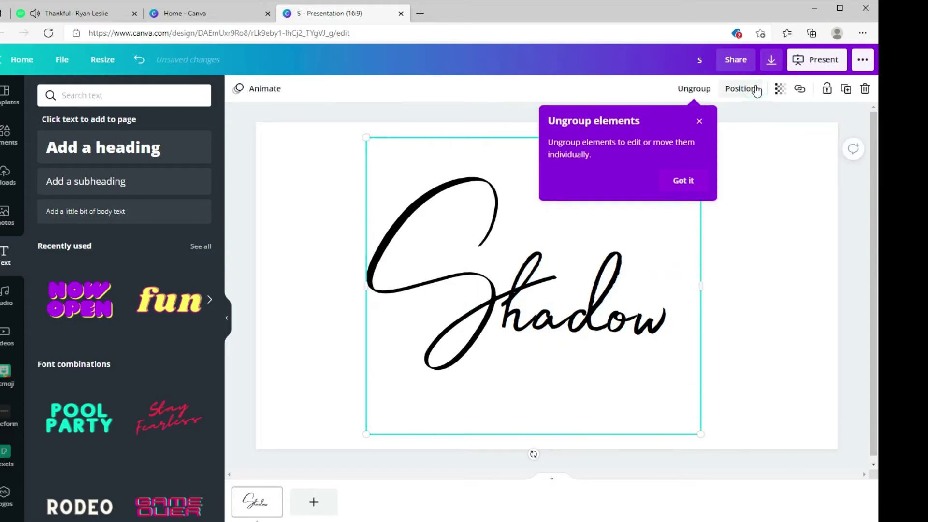
{"action": "left_click", "coordinate": [739, 217]}
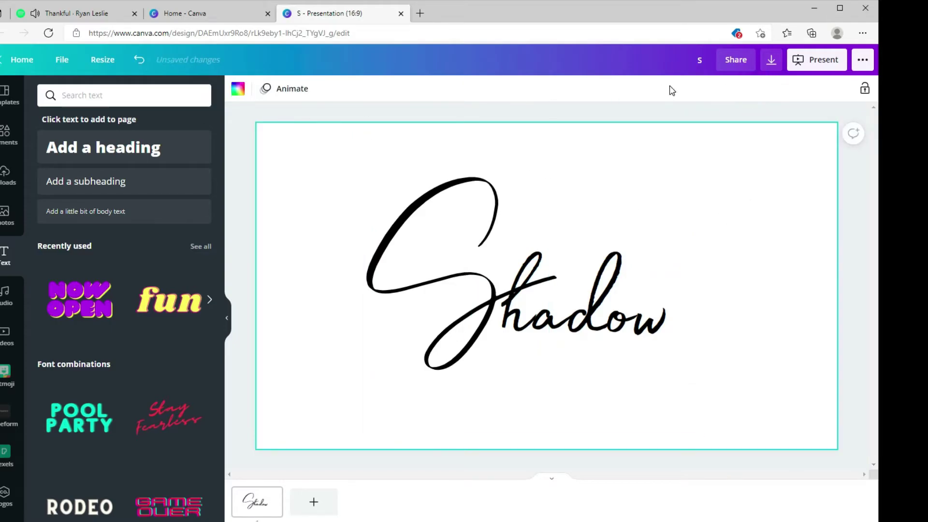
{"action": "left_click", "coordinate": [624, 248]}
{"action": "left_click", "coordinate": [699, 181]}
Ungroup the signature and apply the Shadow text effect, adjusting its offset
{"action": "left_click", "coordinate": [698, 91]}
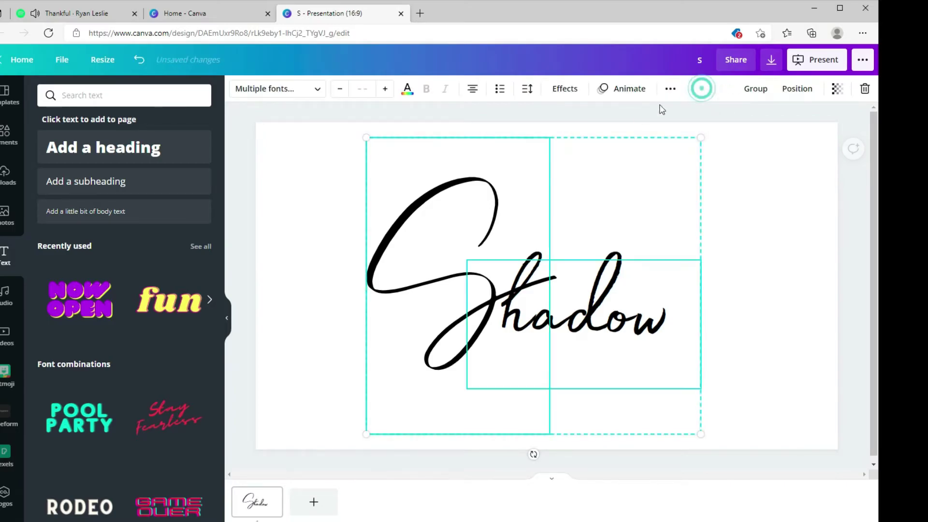
{"action": "left_click", "coordinate": [570, 92]}
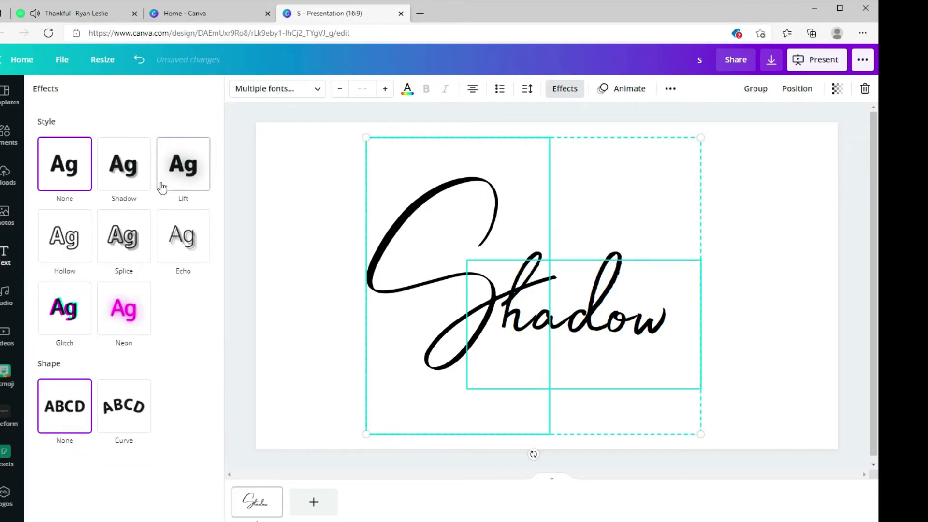
{"action": "left_click", "coordinate": [135, 167]}
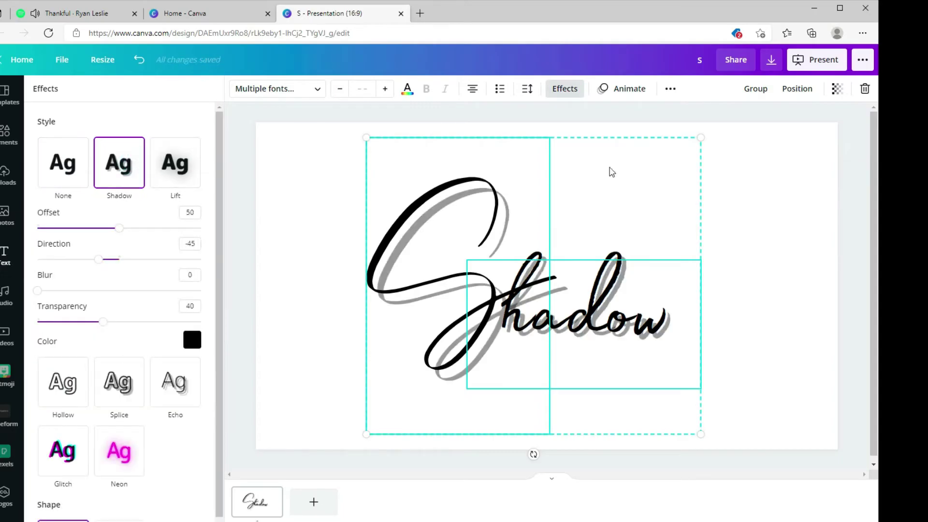
{"action": "left_click", "coordinate": [792, 192]}
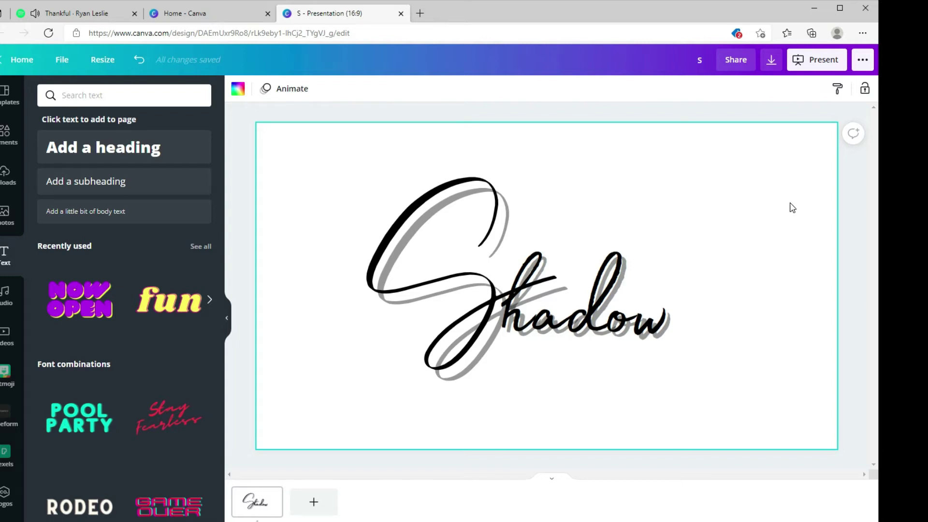
{"action": "left_click", "coordinate": [677, 300]}
{"action": "left_click", "coordinate": [572, 95]}
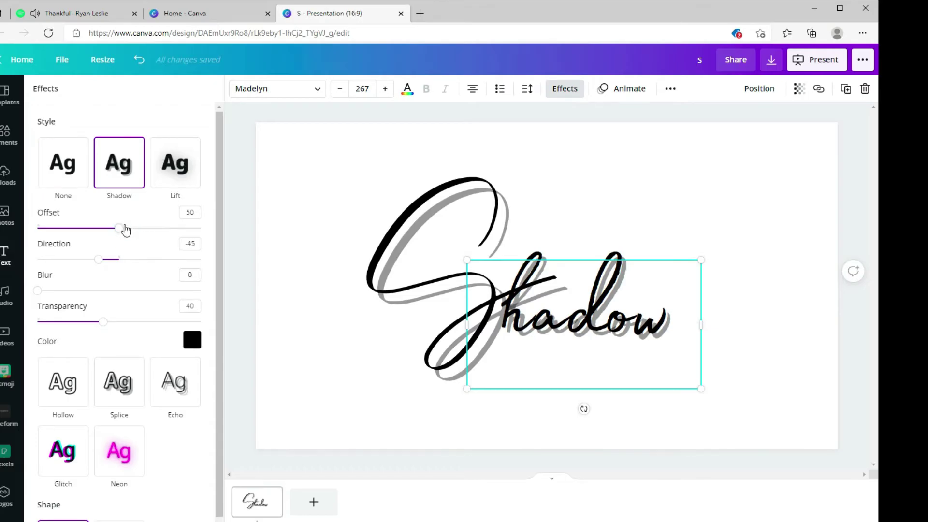
{"action": "mouse_move", "coordinate": [122, 228]}
{"action": "left_mouse_down"}
{"action": "mouse_move", "coordinate": [165, 227]}
{"action": "mouse_move", "coordinate": [112, 222]}
{"action": "left_mouse_up"}
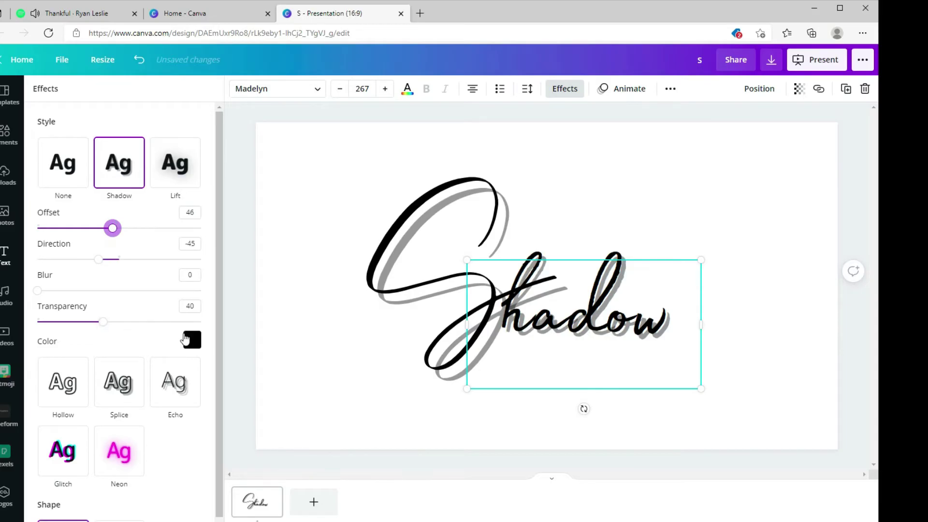
Set the drop shadow colour to dark red on both hadow and the S
{"action": "left_click", "coordinate": [187, 339]}
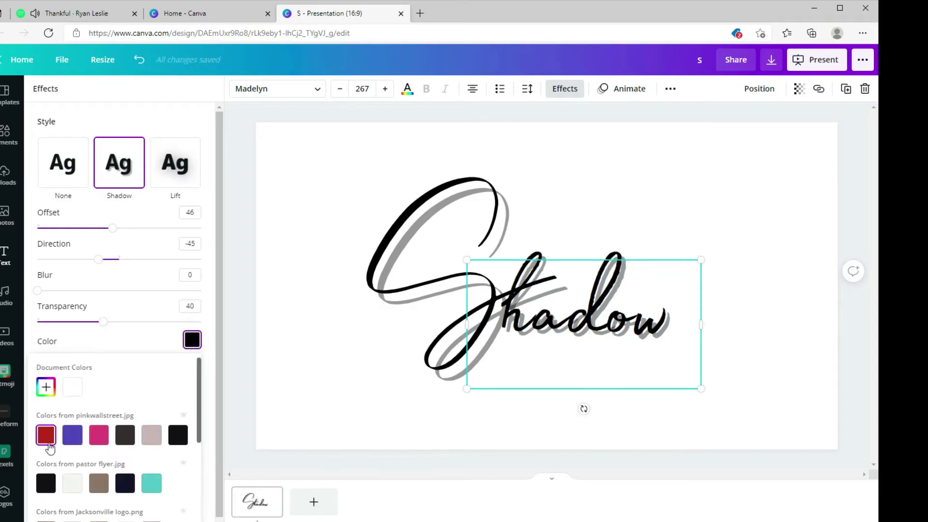
{"action": "left_click", "coordinate": [47, 441]}
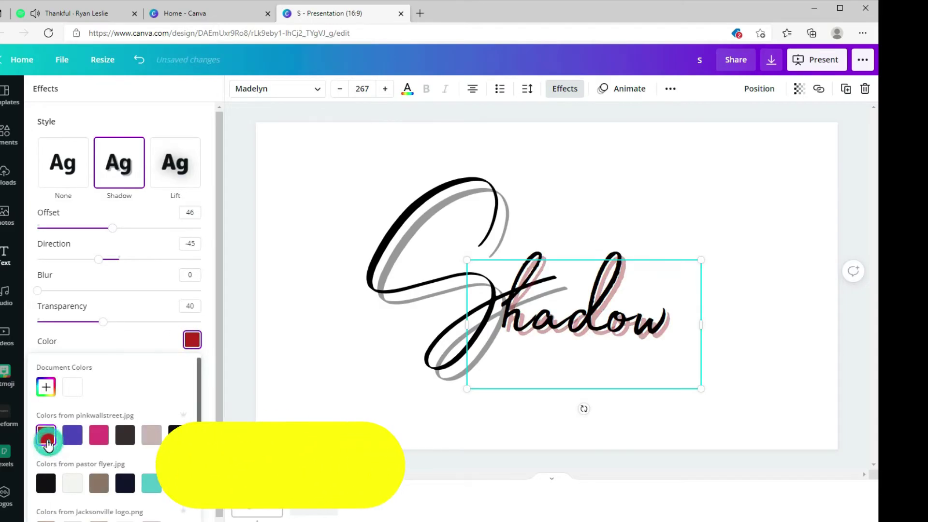
{"action": "left_click", "coordinate": [412, 264]}
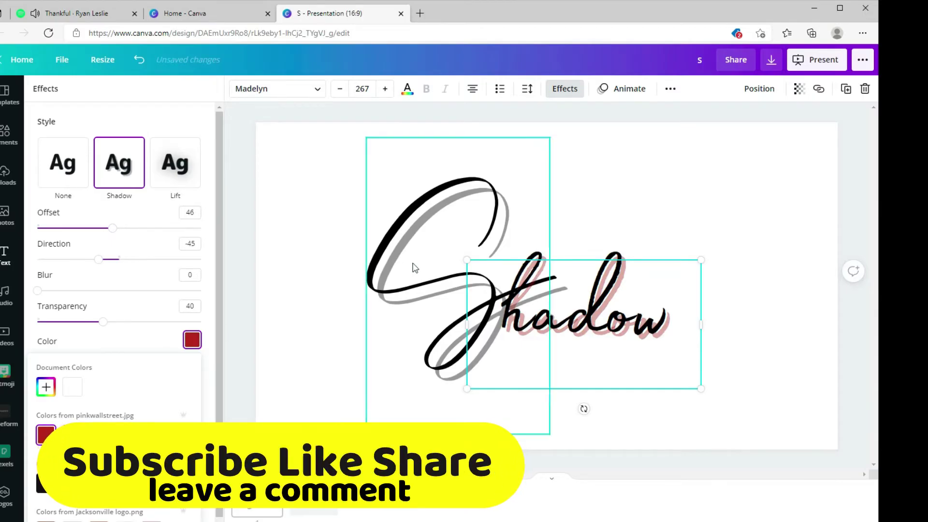
{"action": "left_click", "coordinate": [192, 341]}
{"action": "left_click", "coordinate": [46, 435]}
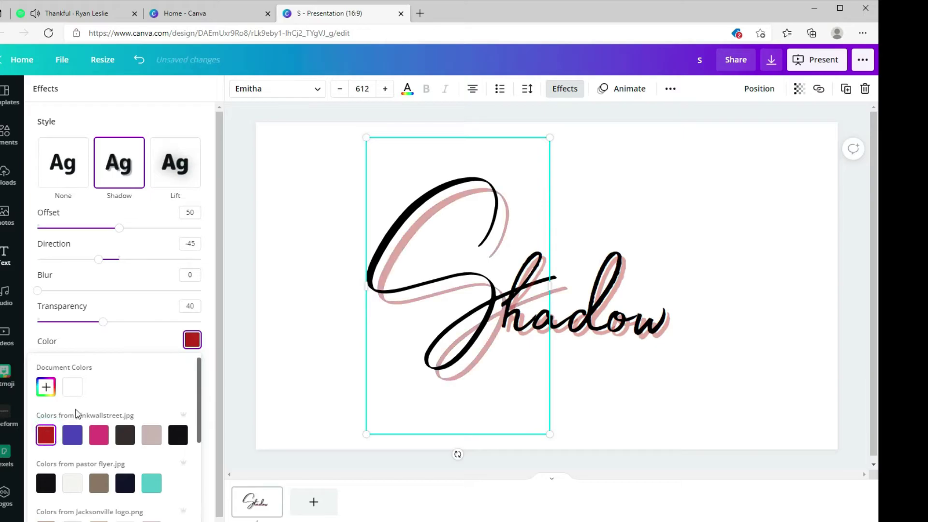
{"action": "left_click", "coordinate": [797, 398]}
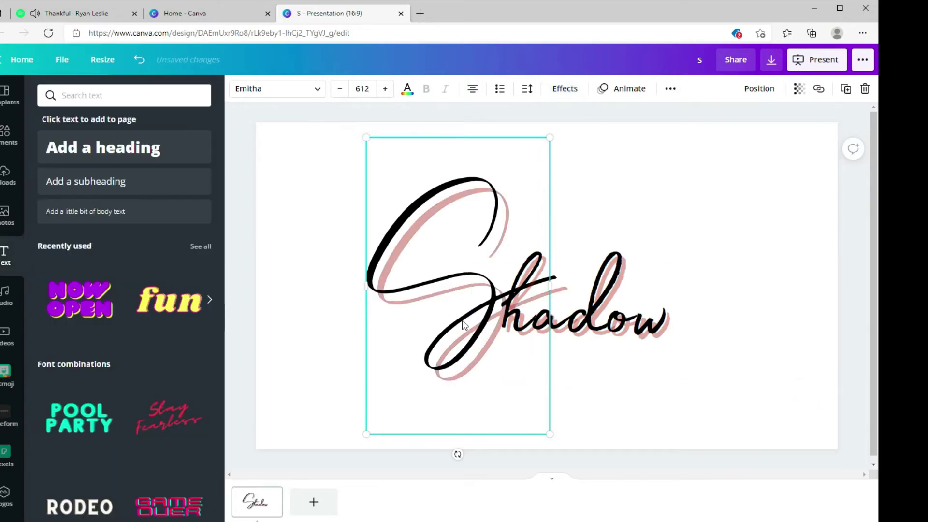
Shorten the hadow shadow offset to 32
{"action": "left_click", "coordinate": [482, 284]}
{"action": "left_click", "coordinate": [406, 252]}
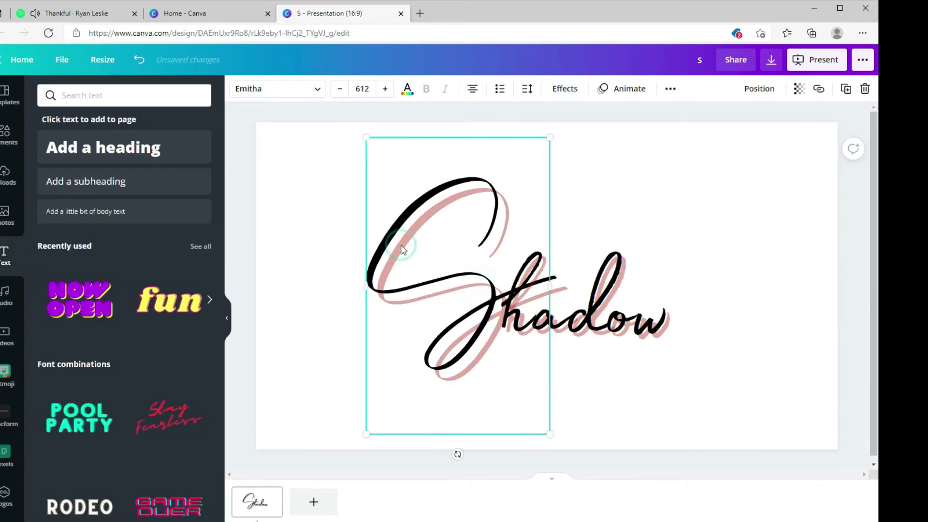
{"action": "left_click", "coordinate": [600, 283]}
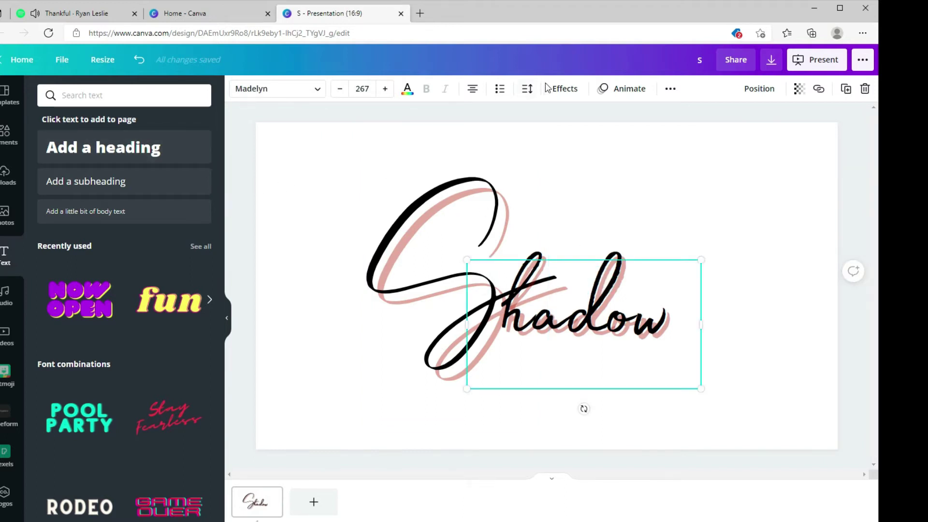
{"action": "left_click", "coordinate": [564, 88]}
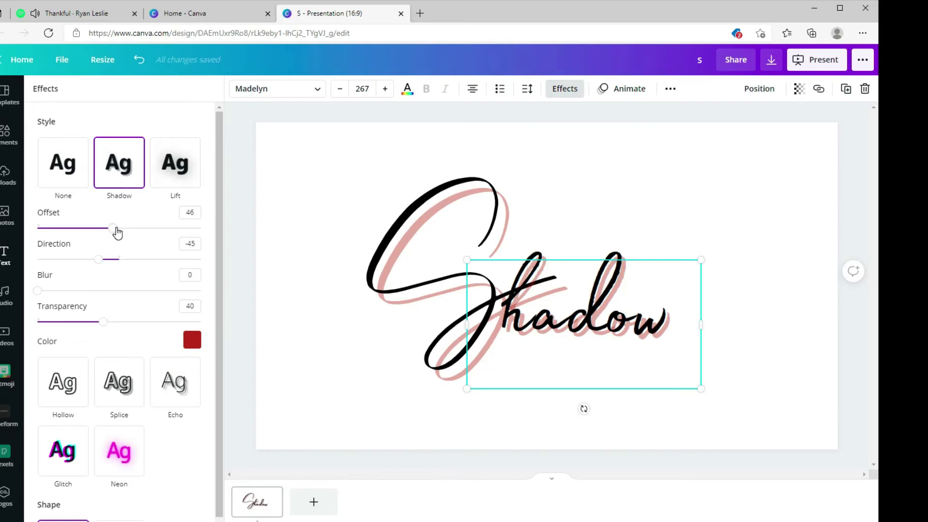
{"action": "left_click_drag", "start_coordinate": [117, 232], "coordinate": [90, 222]}
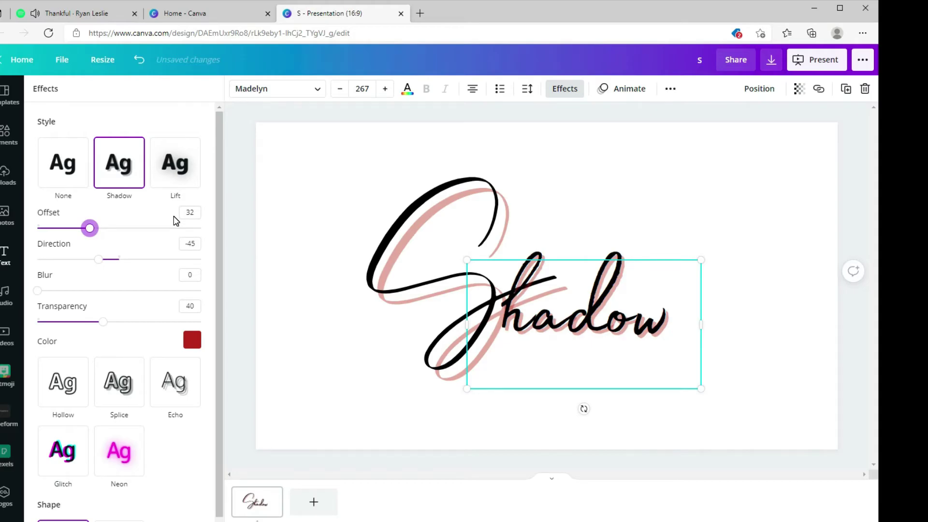
{"action": "key", "text": "Escape"}
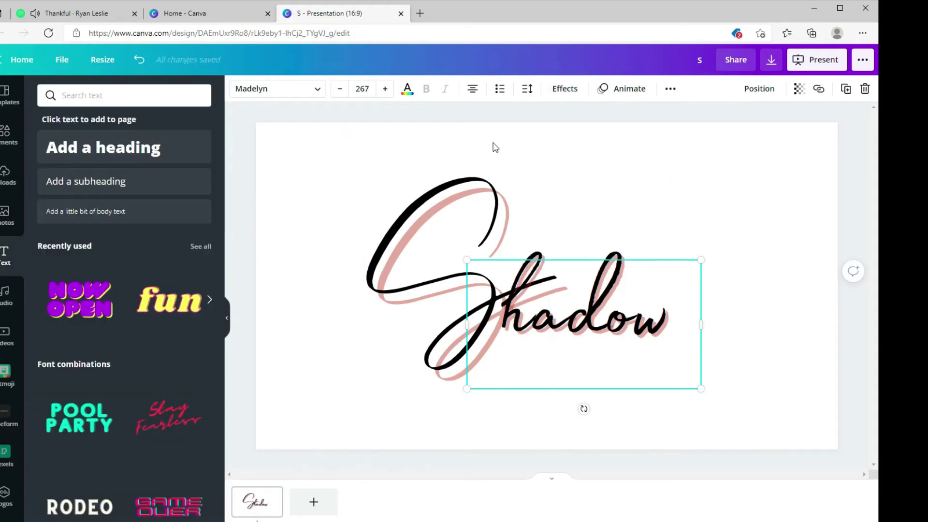
Cycle the slide background through purple, black, white, light grey, blue-violet and grey swatches
{"action": "left_click", "coordinate": [336, 181]}
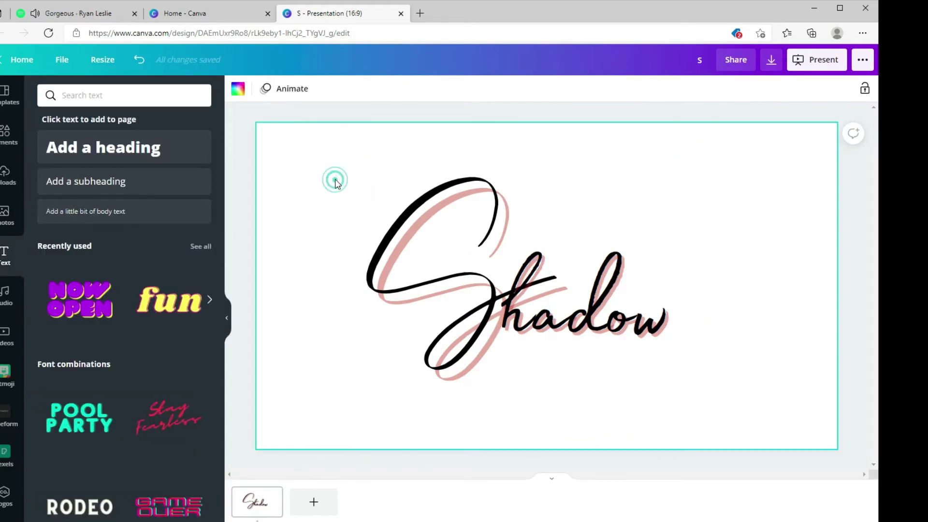
{"action": "left_click", "coordinate": [235, 88]}
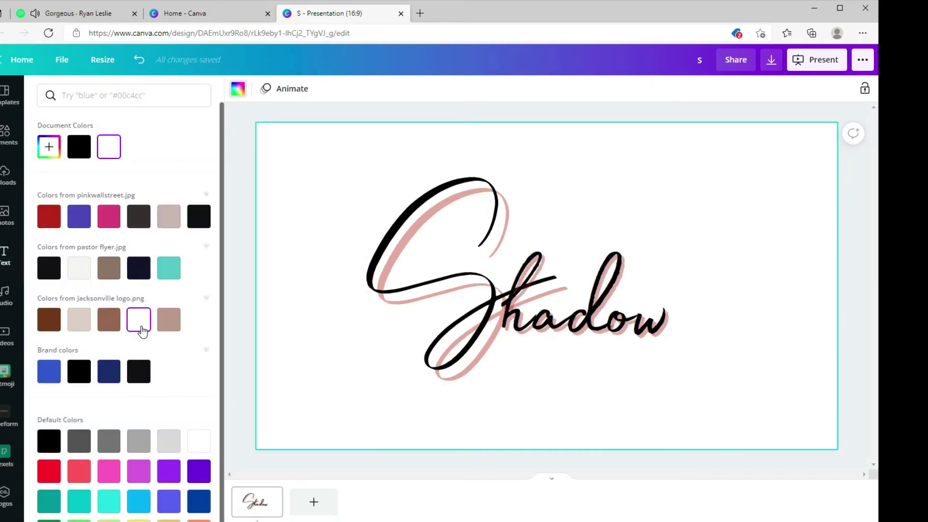
{"action": "left_click", "coordinate": [139, 478]}
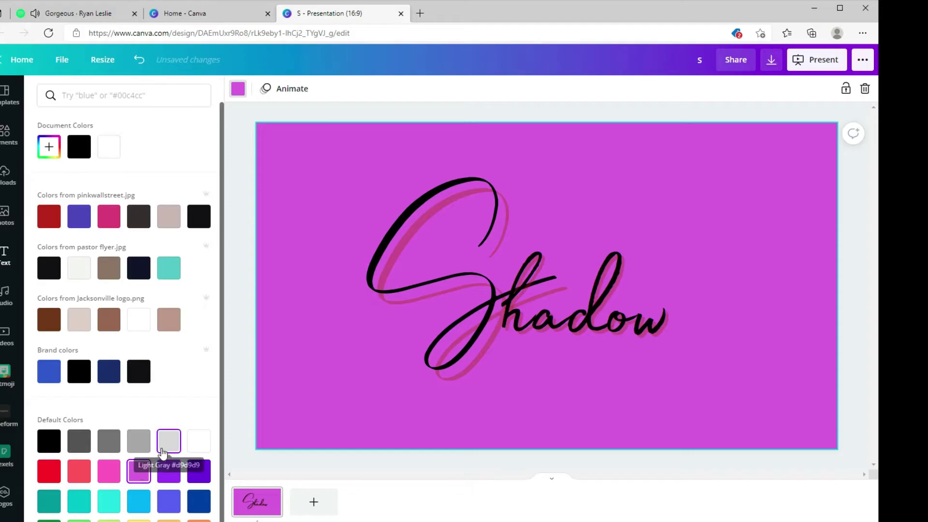
{"action": "scroll", "coordinate": [163, 454], "scroll_direction": "down", "scroll_amount": 1}
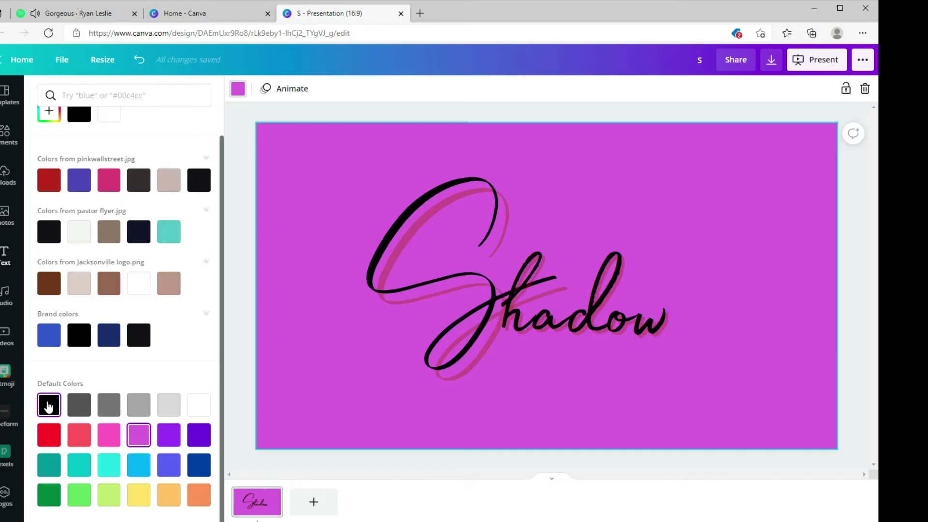
{"action": "left_click", "coordinate": [48, 405]}
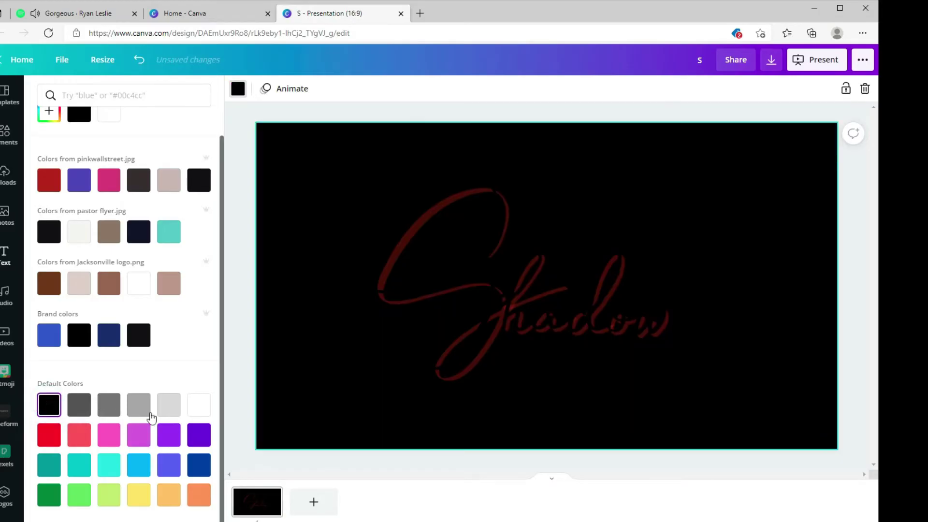
{"action": "left_click", "coordinate": [192, 409]}
{"action": "left_click", "coordinate": [169, 407]}
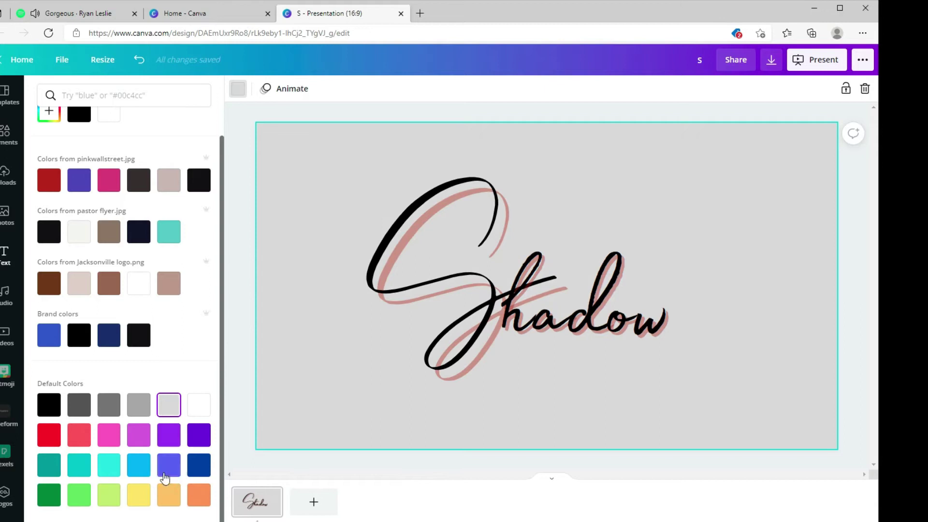
{"action": "left_click", "coordinate": [165, 473]}
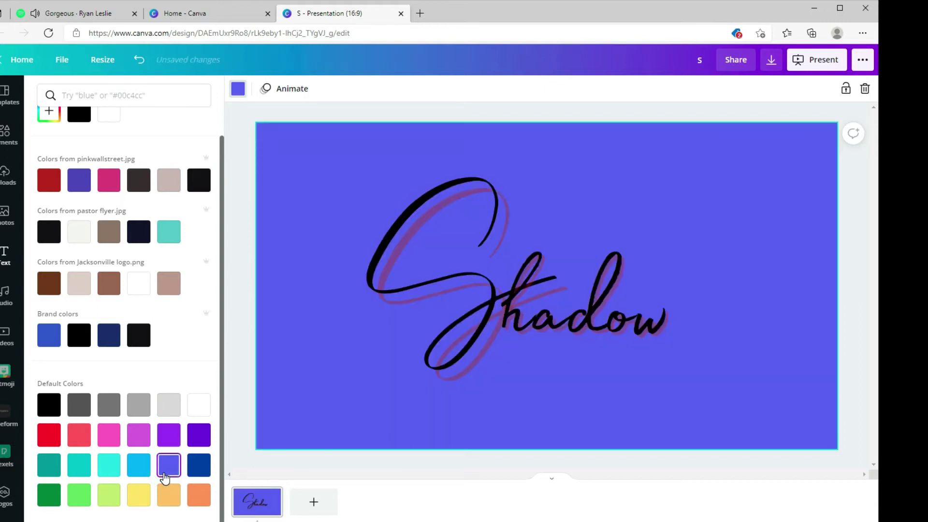
{"action": "left_click", "coordinate": [141, 414]}
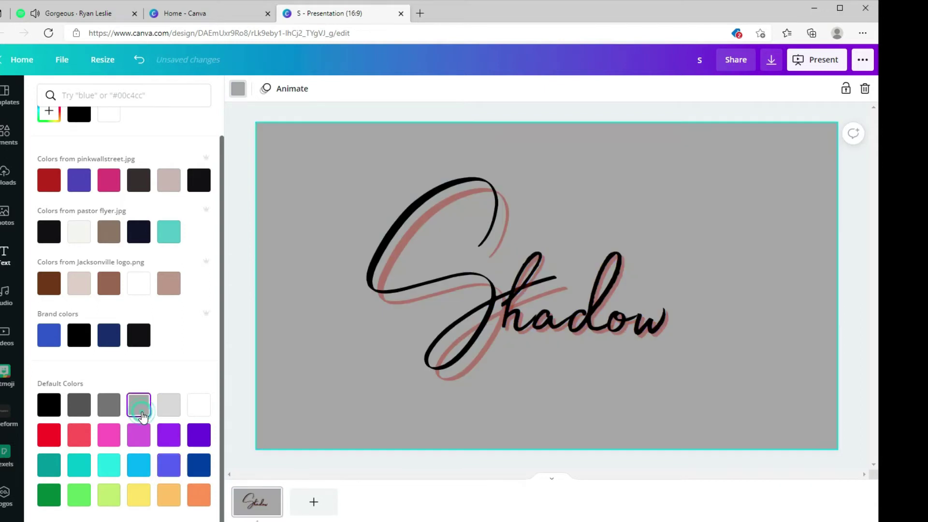
{"action": "left_click", "coordinate": [115, 412]}
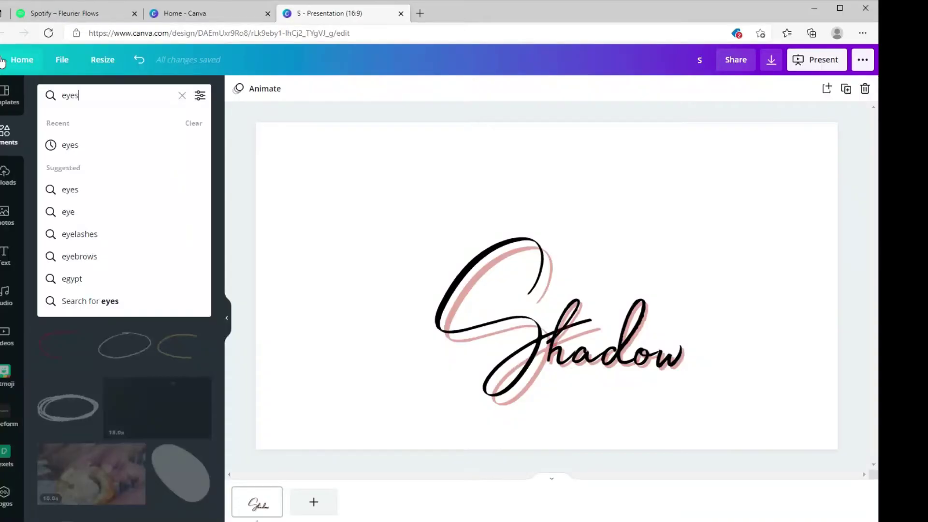
Add the lashed teal eye graphic from the 'eyes' search and shrink it beside Shadow
{"action": "key", "text": "Return"}
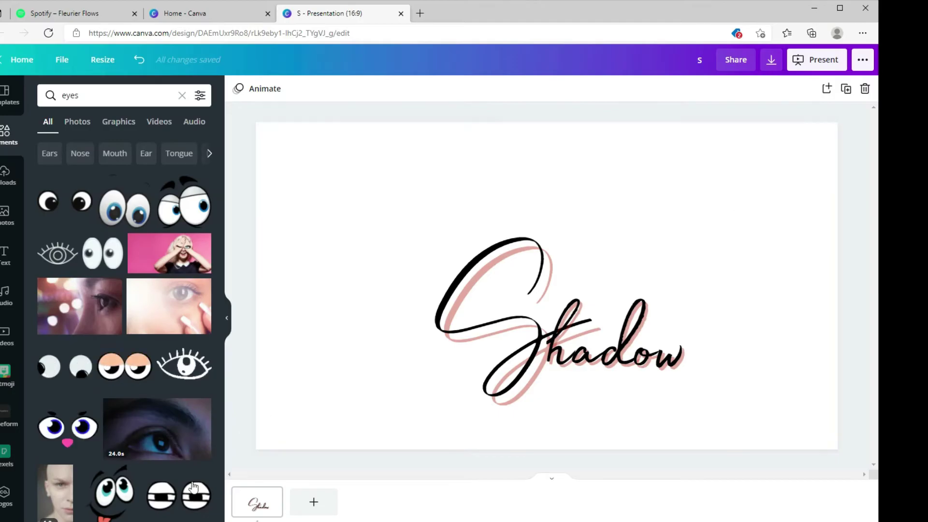
{"action": "scroll", "coordinate": [147, 475], "scroll_direction": "down", "scroll_amount": 4}
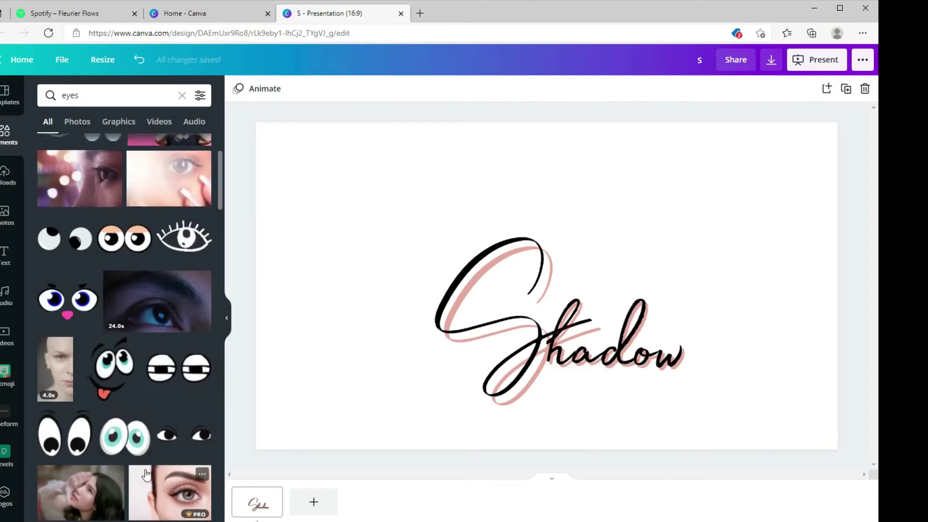
{"action": "scroll", "coordinate": [146, 475], "scroll_direction": "down", "scroll_amount": 7}
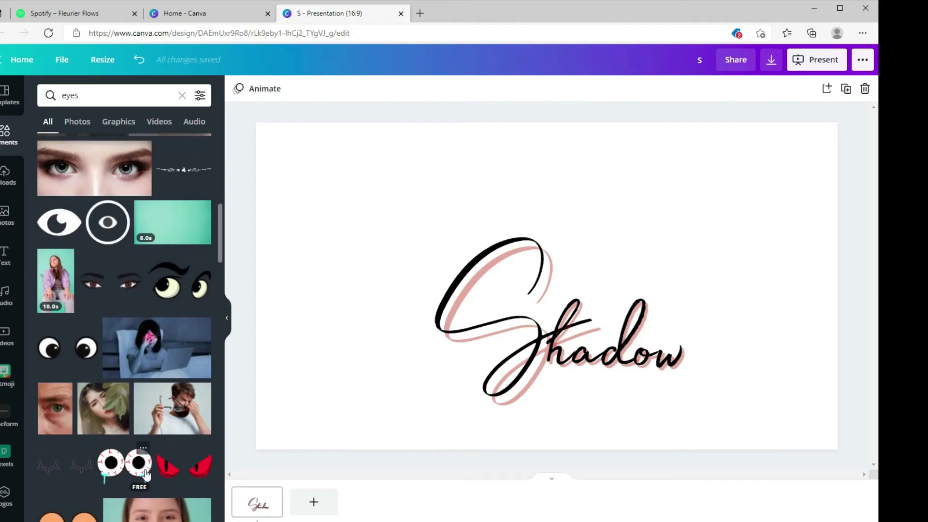
{"action": "scroll", "coordinate": [147, 475], "scroll_direction": "down", "scroll_amount": 2}
{"action": "scroll", "coordinate": [147, 474], "scroll_direction": "down", "scroll_amount": 2}
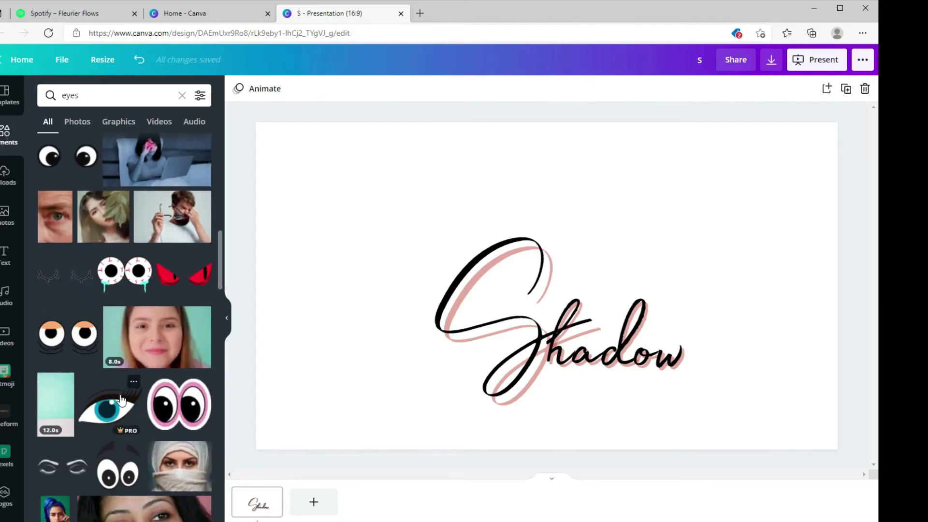
{"action": "left_click", "coordinate": [619, 333]}
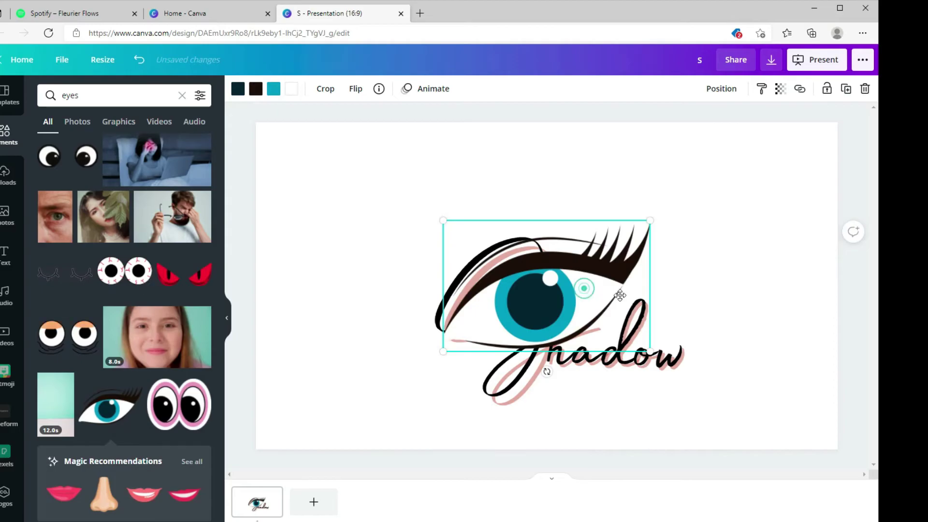
{"action": "left_click_drag", "start_coordinate": [595, 285], "coordinate": [681, 273]}
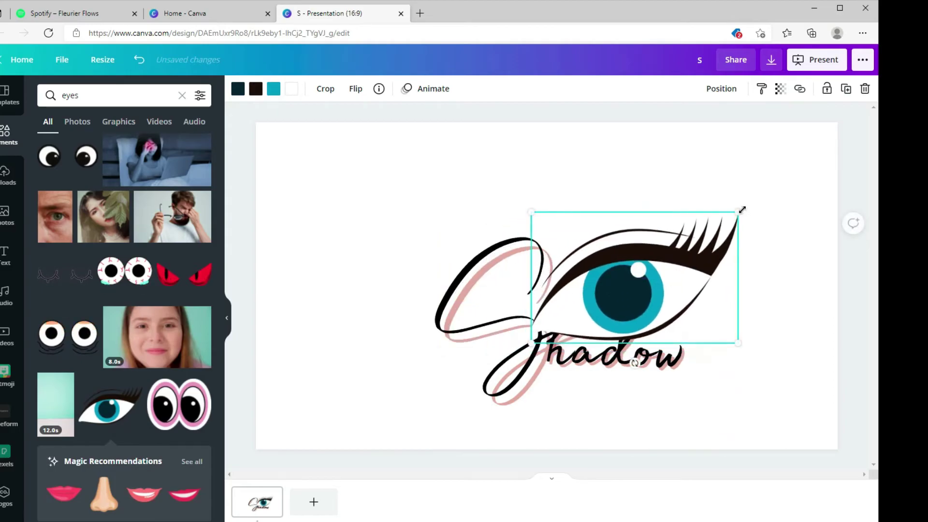
{"action": "left_click_drag", "start_coordinate": [742, 210], "coordinate": [682, 318]}
{"action": "left_click", "coordinate": [643, 255]}
{"action": "left_click", "coordinate": [367, 291]}
{"action": "scroll", "coordinate": [68, 356], "scroll_direction": "down", "scroll_amount": 4}
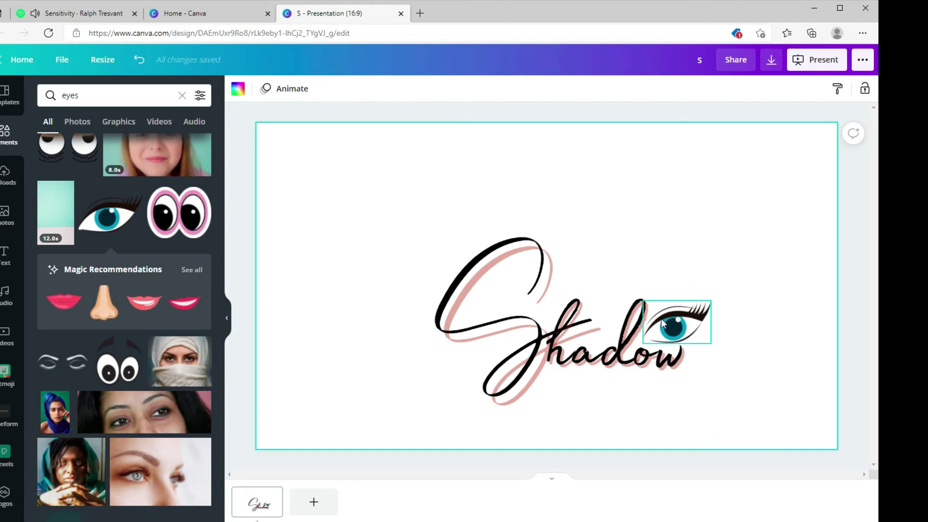
Move the teal eye aside, then add the closed-eyes graphic and shrink it into the S loop
{"action": "left_click_drag", "start_coordinate": [677, 322], "coordinate": [745, 190]}
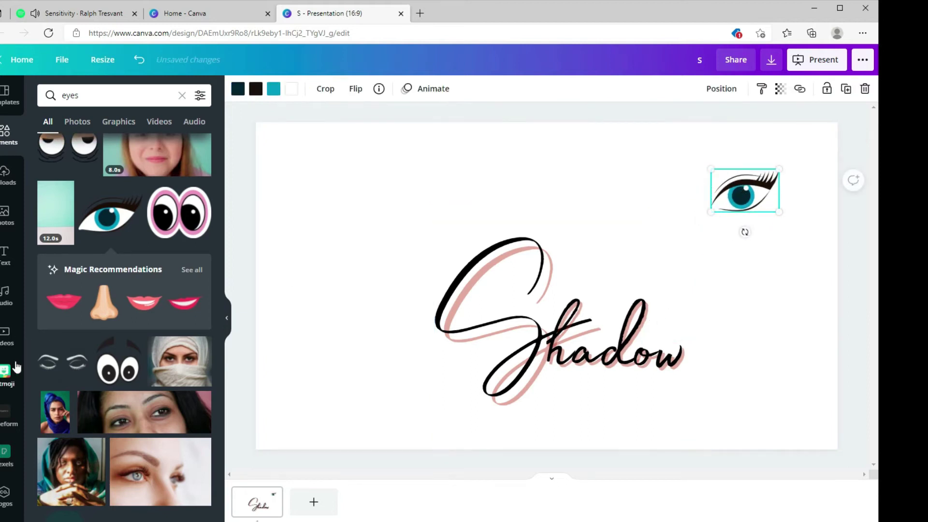
{"action": "left_click", "coordinate": [73, 363]}
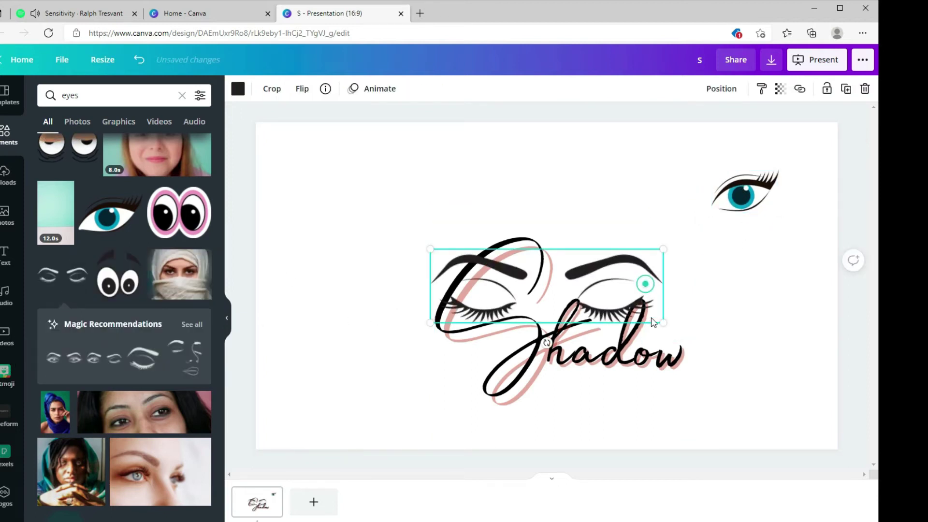
{"action": "left_click_drag", "start_coordinate": [654, 329], "coordinate": [657, 277]}
{"action": "left_click_drag", "start_coordinate": [666, 244], "coordinate": [507, 289]}
{"action": "left_click", "coordinate": [570, 184]}
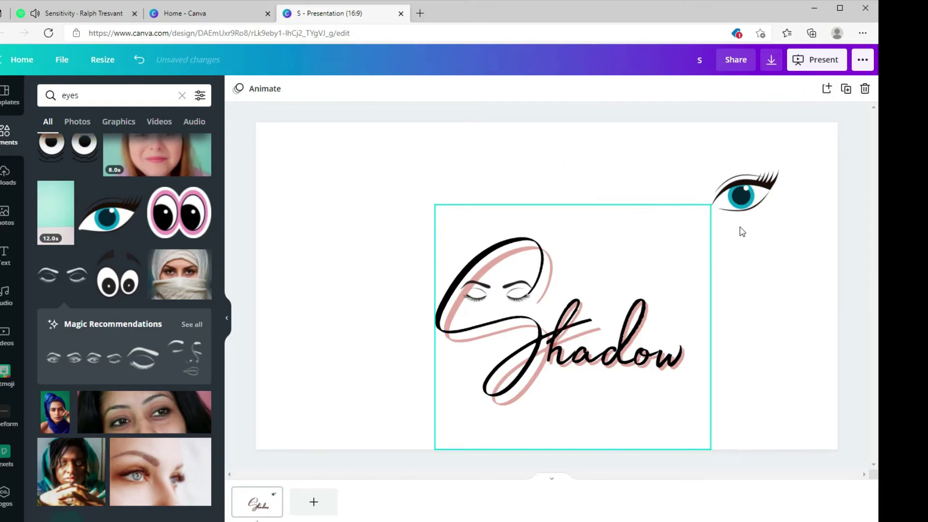
Delete the open teal eye graphic from the top right
{"action": "left_click", "coordinate": [763, 191]}
{"action": "key", "text": "Delete"}
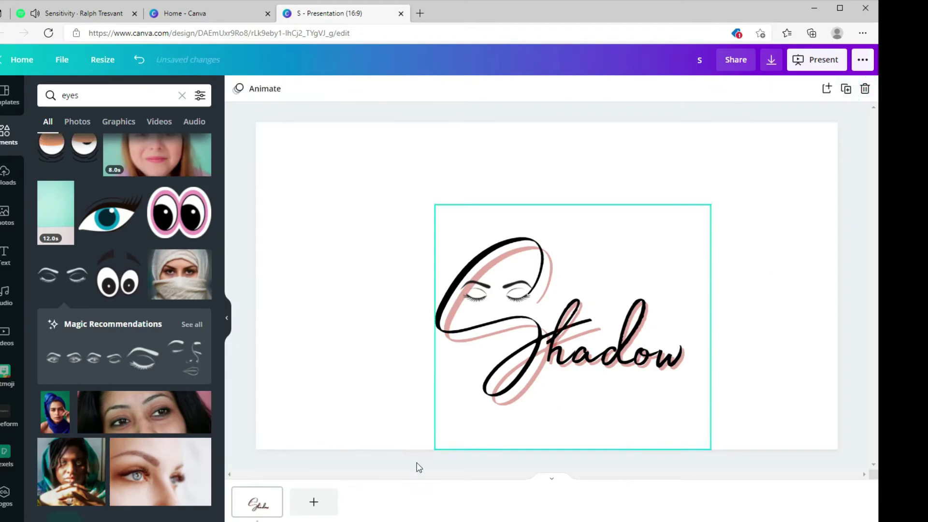
{"action": "scroll", "coordinate": [193, 450], "scroll_direction": "down", "scroll_amount": 2}
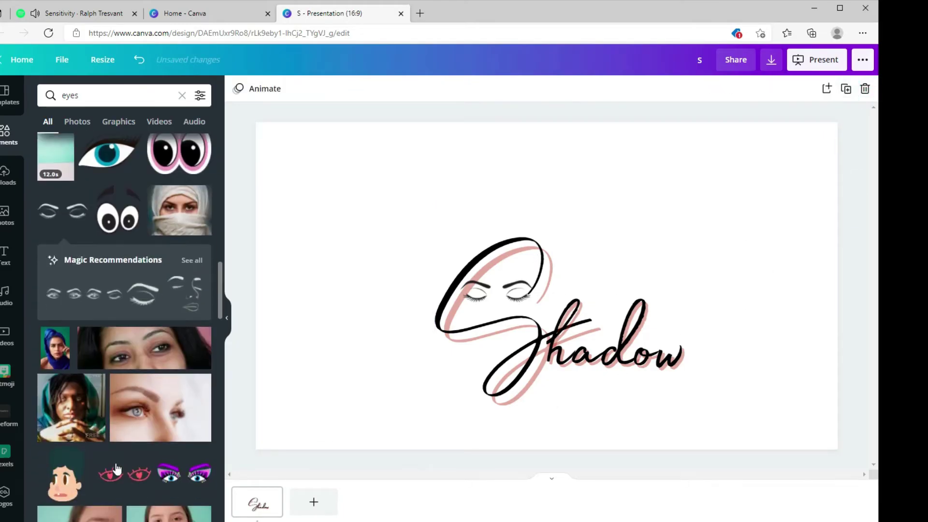
Add the purple eye-makeup graphic, remove it again, and select the logo group
{"action": "left_click", "coordinate": [176, 477]}
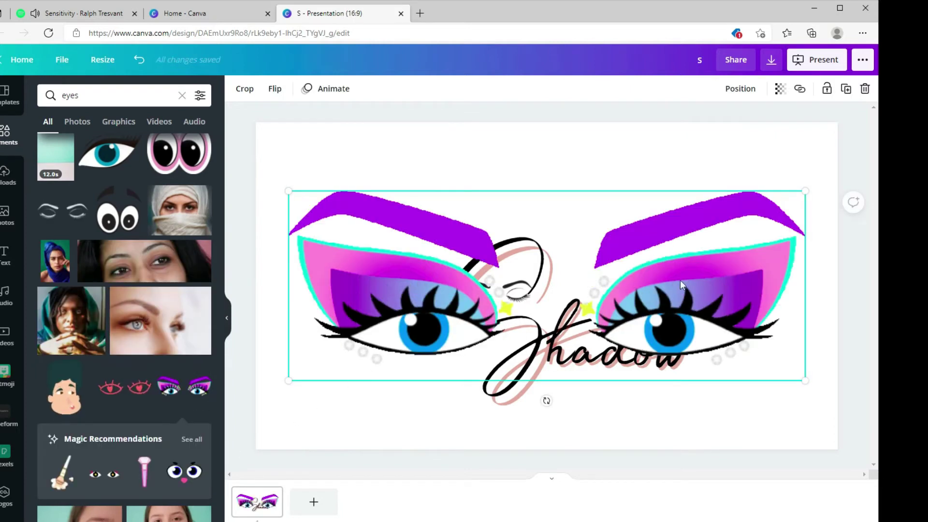
{"action": "left_click", "coordinate": [865, 88]}
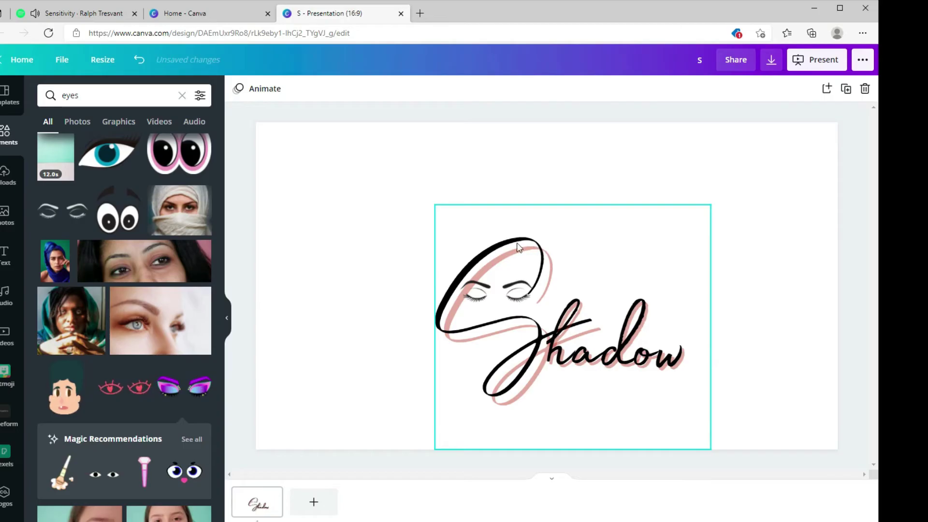
{"action": "left_click", "coordinate": [556, 213]}
Ungroup the logo and select the S letter to edit its text effects
{"action": "left_click", "coordinate": [751, 90]}
{"action": "left_click", "coordinate": [564, 143]}
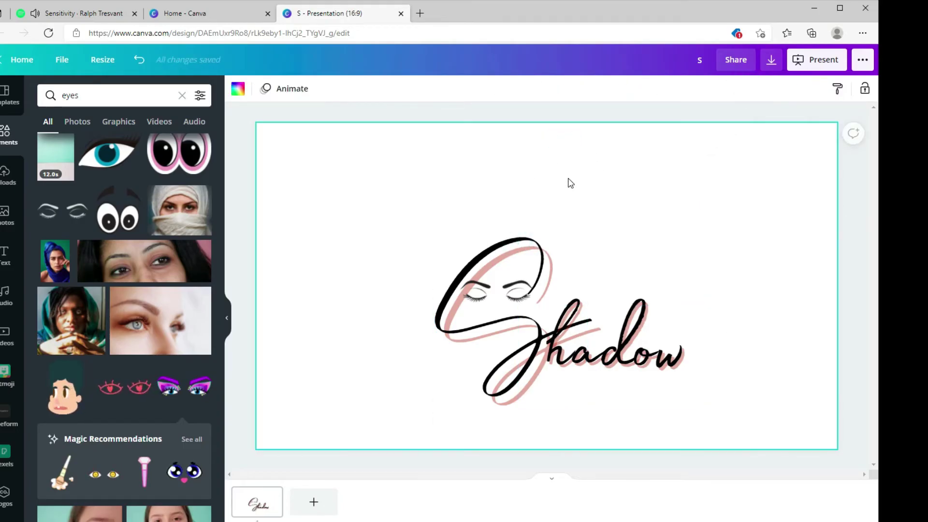
{"action": "left_click", "coordinate": [513, 227]}
{"action": "left_click", "coordinate": [561, 90]}
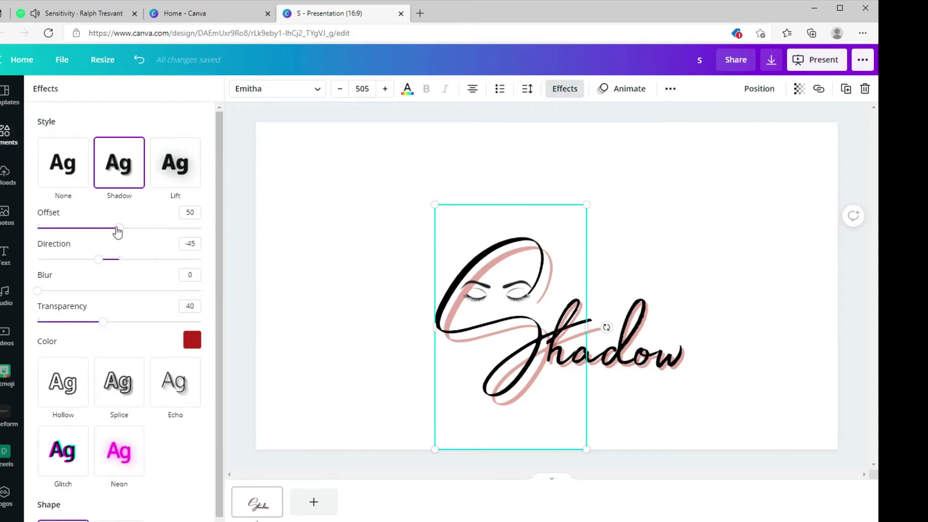
Reduce the S's pink shadow offset to about 29 and raise the closed eyes inside the S
{"action": "left_click_drag", "start_coordinate": [118, 231], "coordinate": [86, 230]}
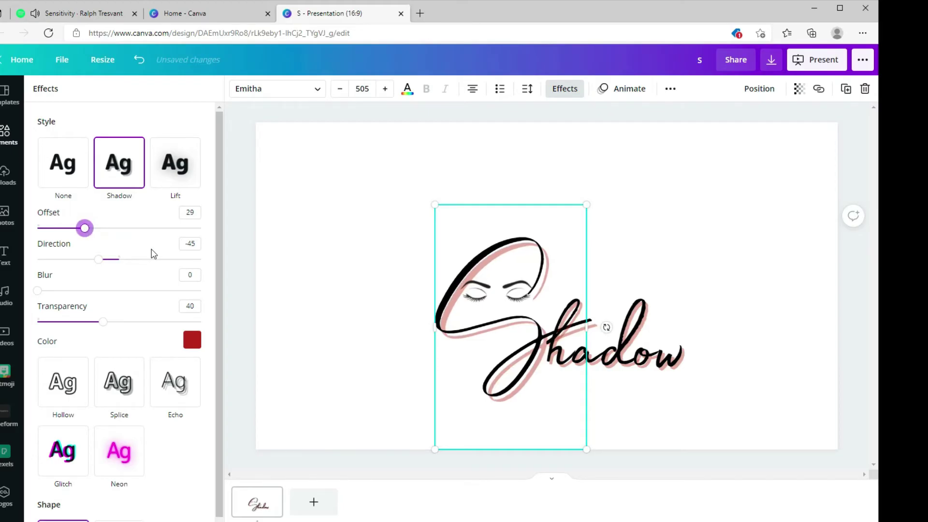
{"action": "left_click", "coordinate": [496, 296]}
{"action": "left_click_drag", "start_coordinate": [496, 296], "coordinate": [497, 279]}
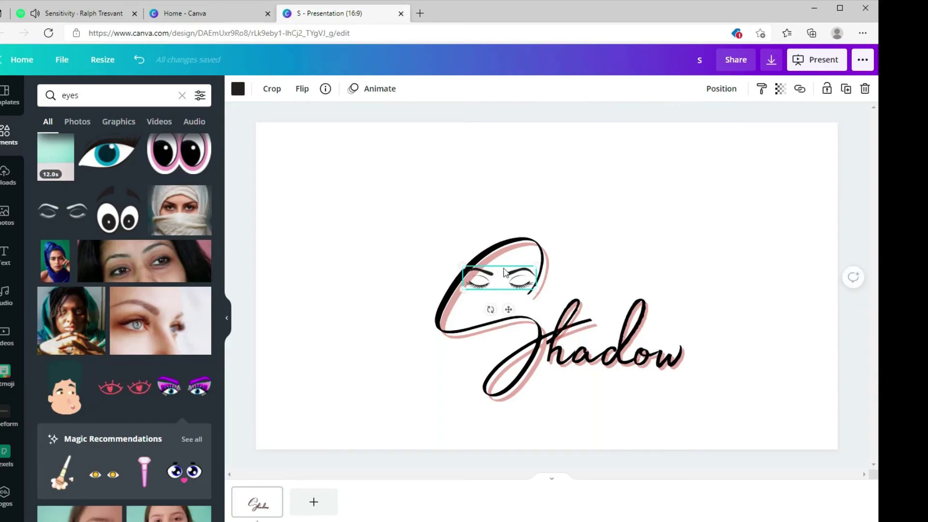
{"action": "left_click", "coordinate": [595, 242]}
Select the page and browse the eye graphic search results
{"action": "left_click", "coordinate": [618, 220]}
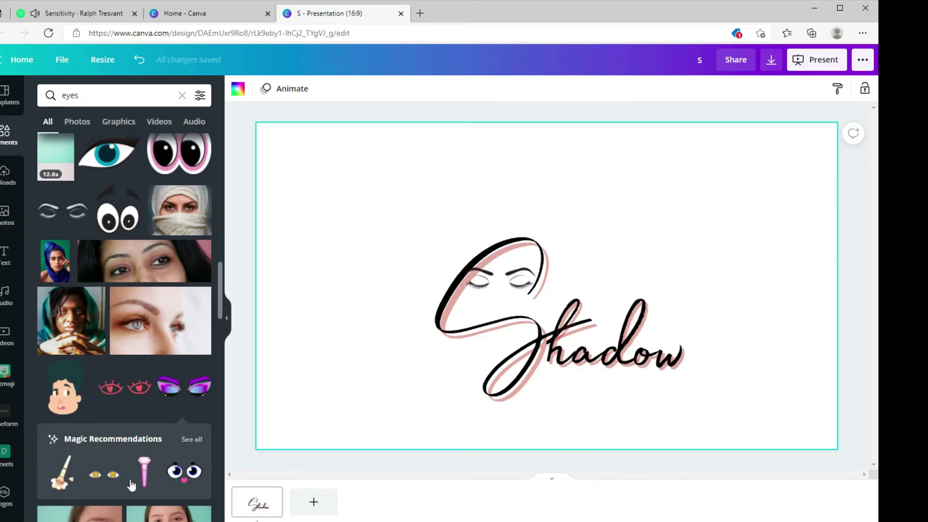
{"action": "scroll", "coordinate": [131, 484], "scroll_direction": "down", "scroll_amount": 10}
{"action": "scroll", "coordinate": [131, 485], "scroll_direction": "down", "scroll_amount": 3}
{"action": "scroll", "coordinate": [131, 485], "scroll_direction": "down", "scroll_amount": 3}
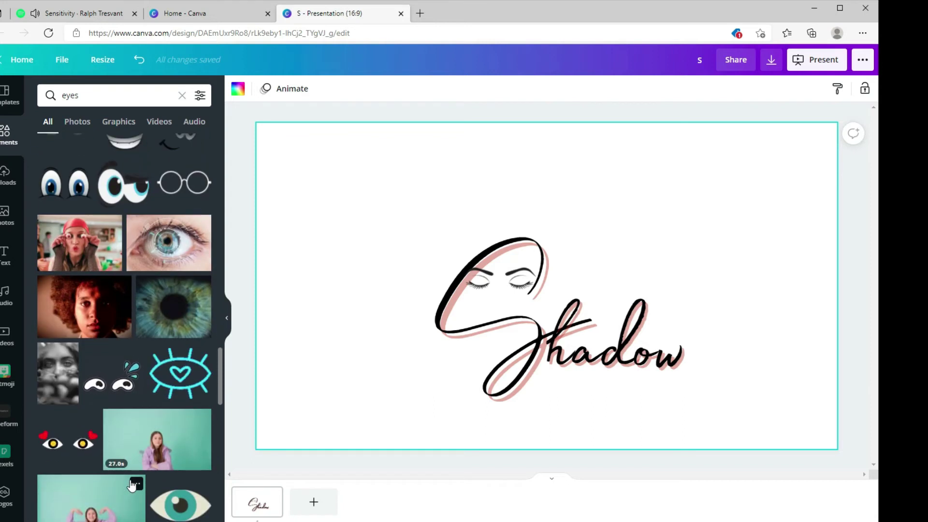
{"action": "scroll", "coordinate": [131, 485], "scroll_direction": "down", "scroll_amount": 1}
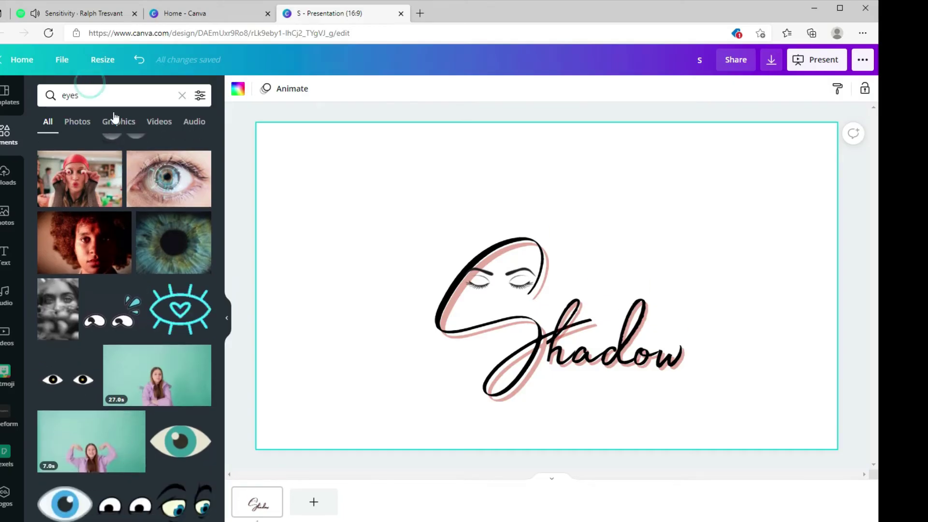
Replace the eyes search with 'make up brush' and scroll through the element results
{"action": "left_click", "coordinate": [100, 99]}
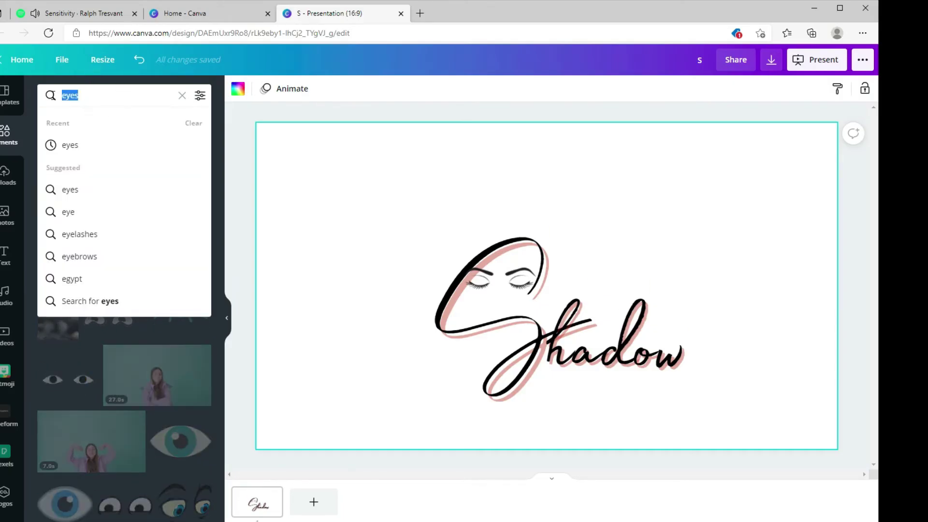
{"action": "key", "text": "BackSpace"}
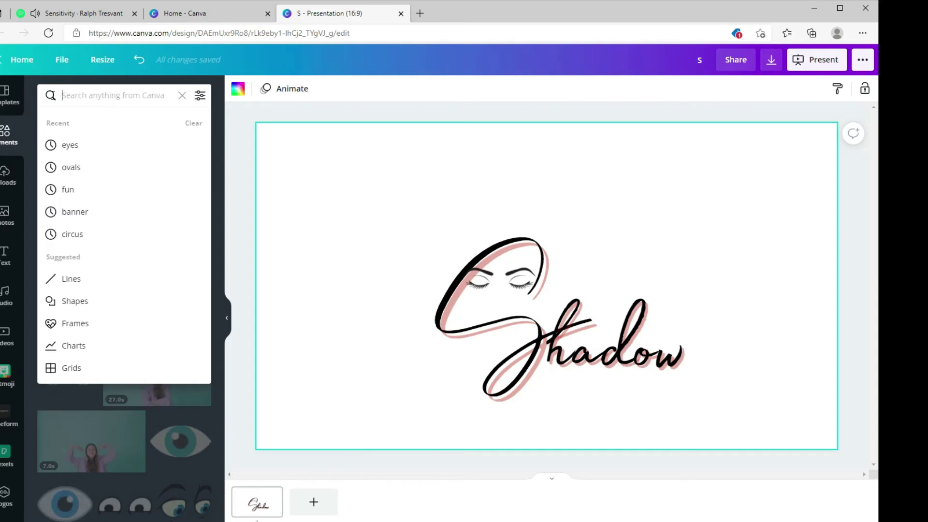
{"action": "type", "text": "make "}
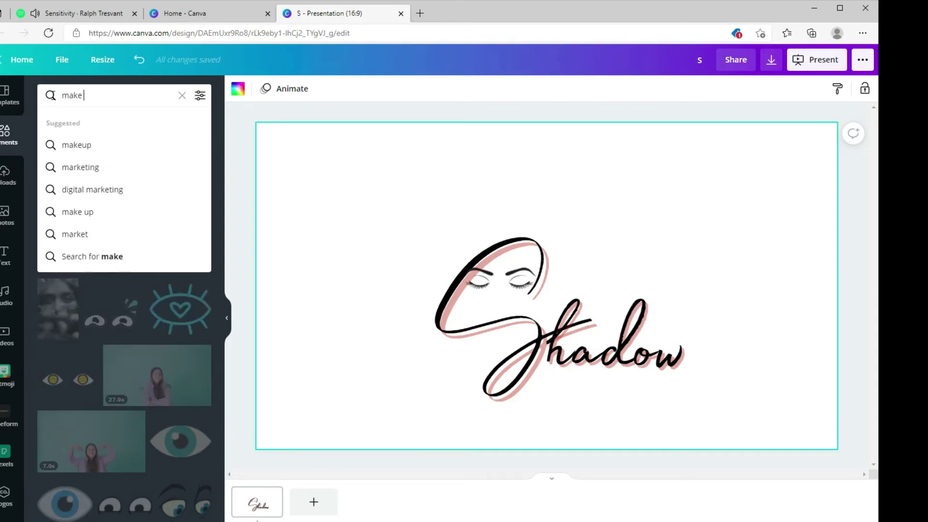
{"action": "type", "text": "up brush"}
{"action": "key", "text": "Return"}
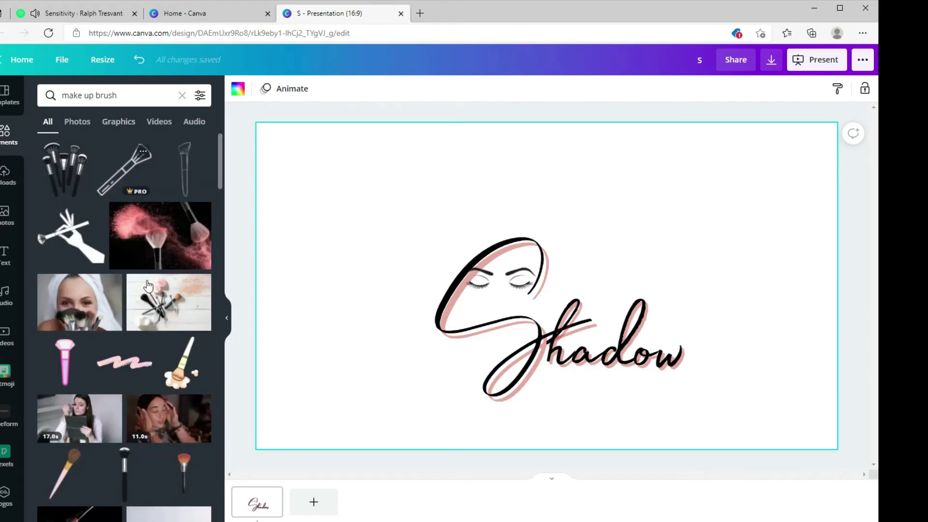
{"action": "scroll", "coordinate": [154, 389], "scroll_direction": "down", "scroll_amount": 3}
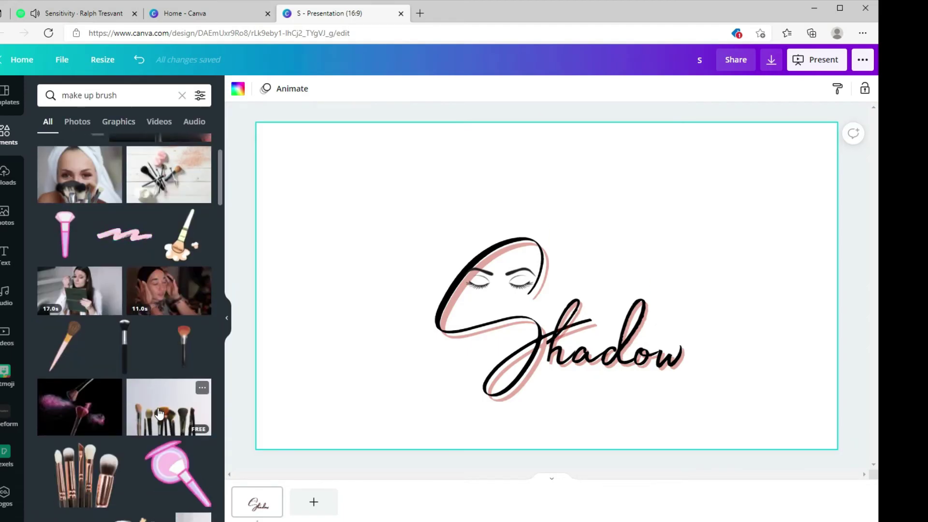
{"action": "scroll", "coordinate": [159, 413], "scroll_direction": "down", "scroll_amount": 6}
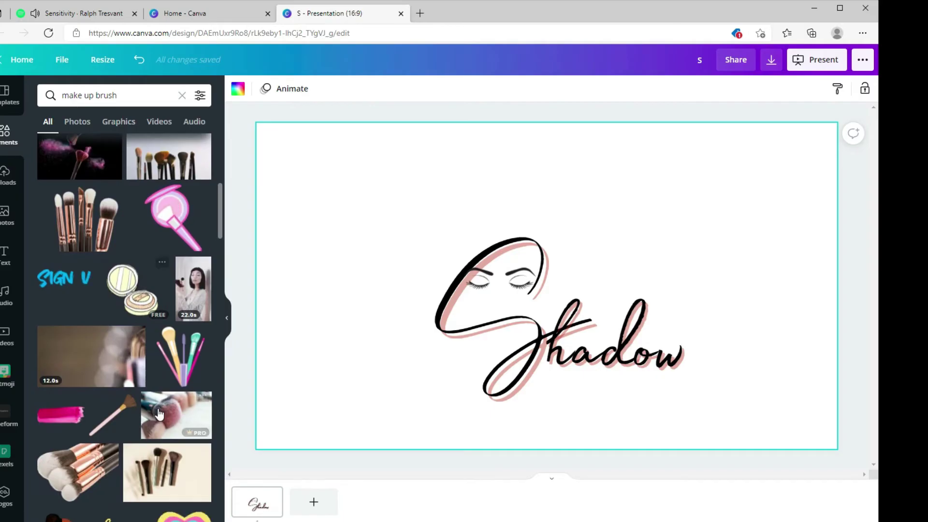
{"action": "scroll", "coordinate": [161, 419], "scroll_direction": "down", "scroll_amount": 2}
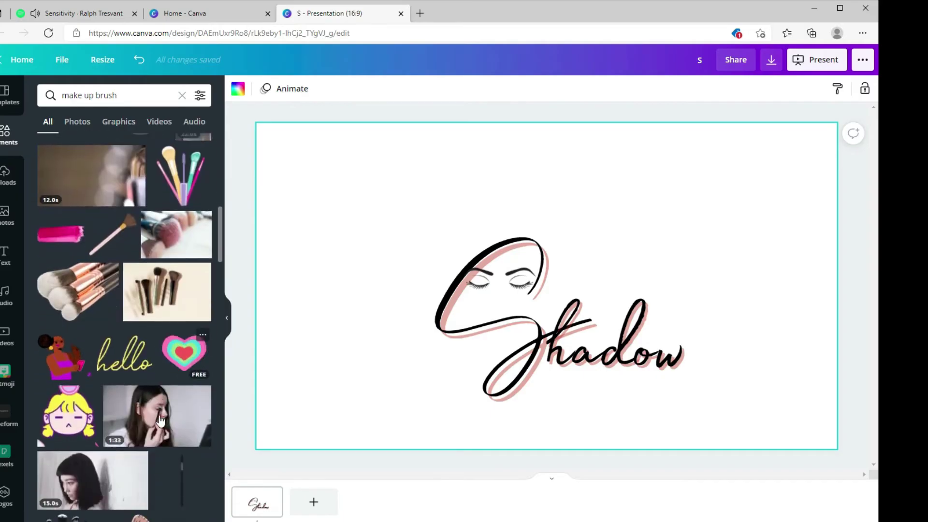
Add the thin mascara brush, place it on the Shadow text, and rotate it to about 63°
{"action": "left_click", "coordinate": [181, 477]}
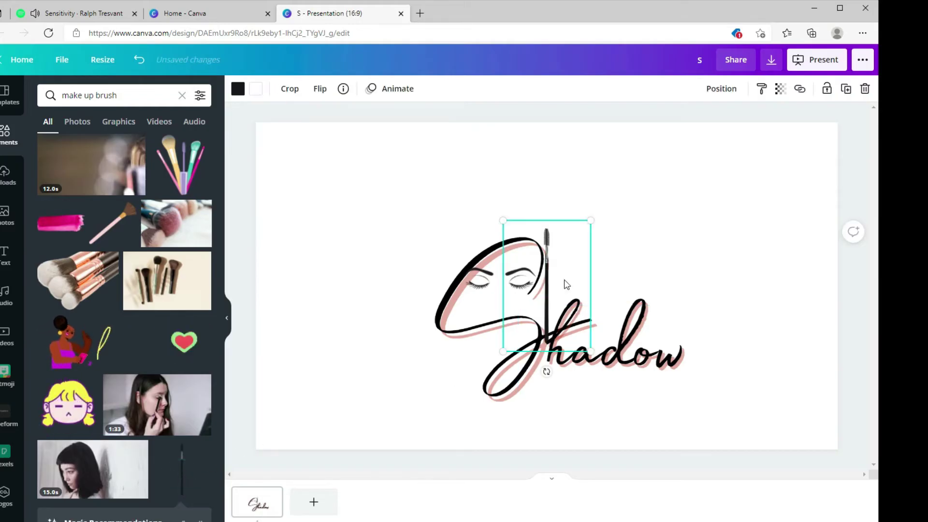
{"action": "left_click", "coordinate": [560, 266]}
{"action": "left_click_drag", "start_coordinate": [560, 266], "coordinate": [637, 303]}
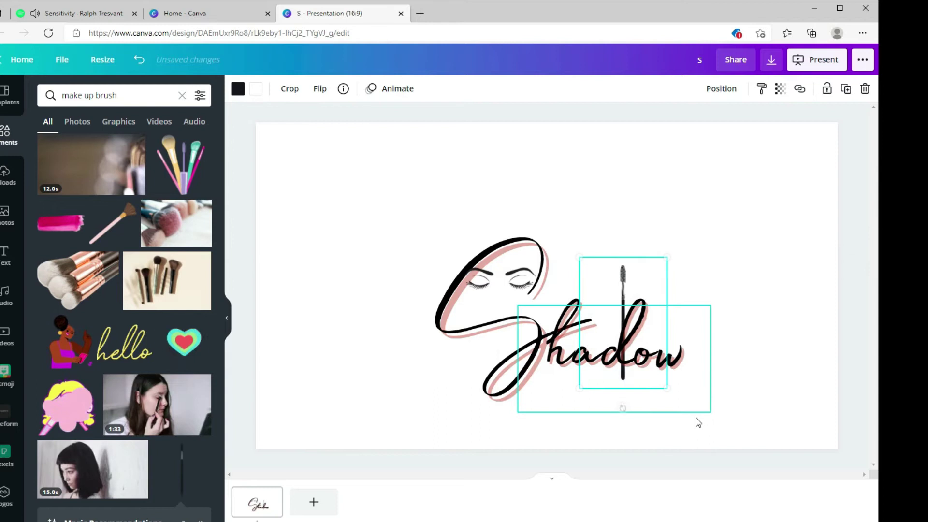
{"action": "left_click_drag", "start_coordinate": [624, 409], "coordinate": [546, 390]}
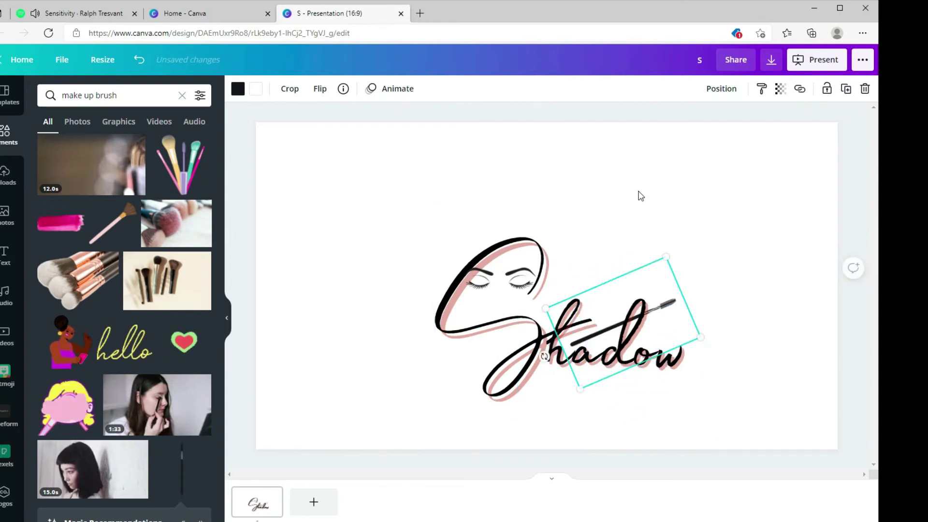
{"action": "left_click", "coordinate": [658, 196]}
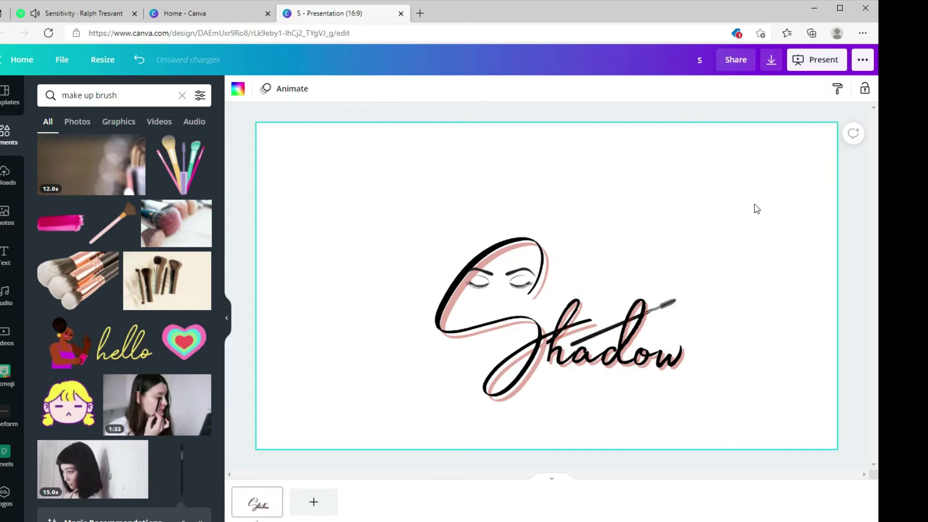
{"action": "scroll", "coordinate": [57, 396], "scroll_direction": "down", "scroll_amount": 3}
{"action": "scroll", "coordinate": [58, 395], "scroll_direction": "down", "scroll_amount": 9}
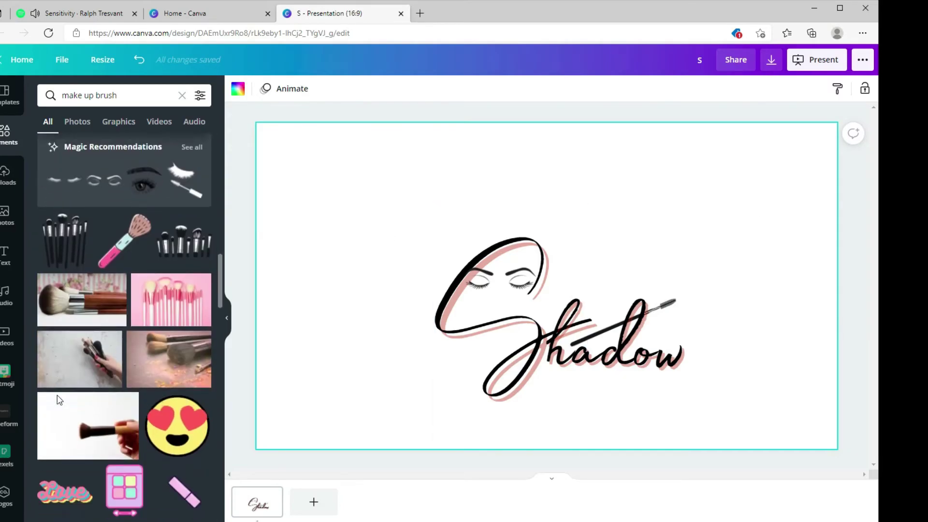
{"action": "scroll", "coordinate": [57, 395], "scroll_direction": "down", "scroll_amount": 1}
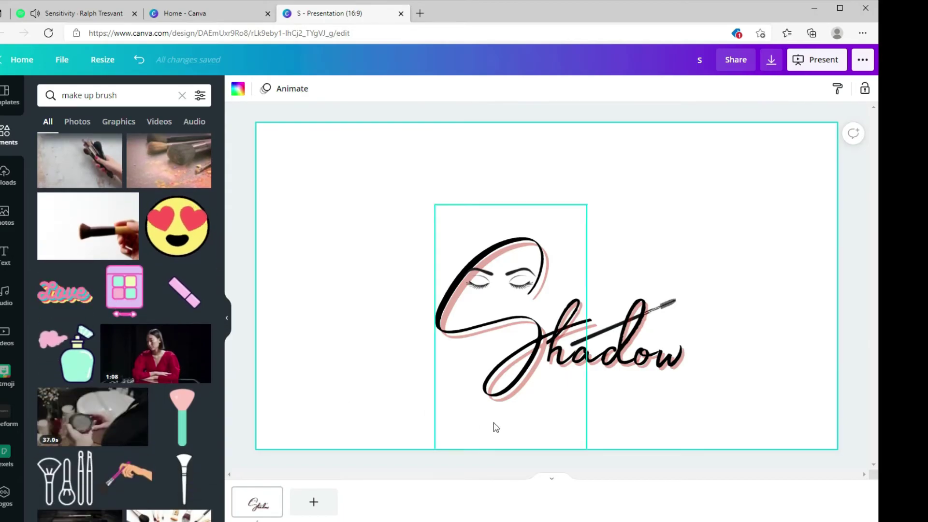
Nudge the Shadow text and move the mascara brush up and left to line up with it
{"action": "left_click", "coordinate": [606, 336]}
{"action": "mouse_move", "coordinate": [606, 336]}
{"action": "left_mouse_down"}
{"action": "mouse_move", "coordinate": [596, 309]}
{"action": "mouse_move", "coordinate": [605, 333]}
{"action": "left_mouse_up"}
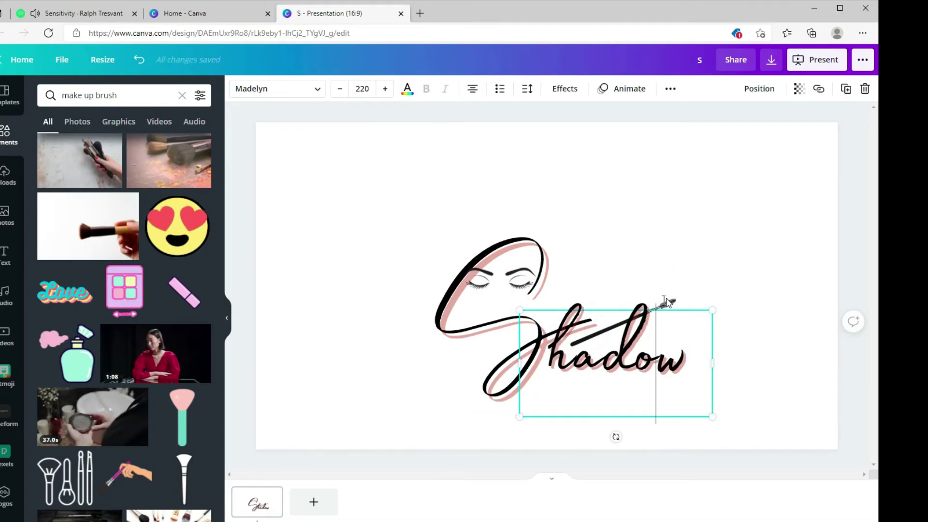
{"action": "left_click", "coordinate": [668, 300]}
{"action": "left_click_drag", "start_coordinate": [663, 288], "coordinate": [655, 281]}
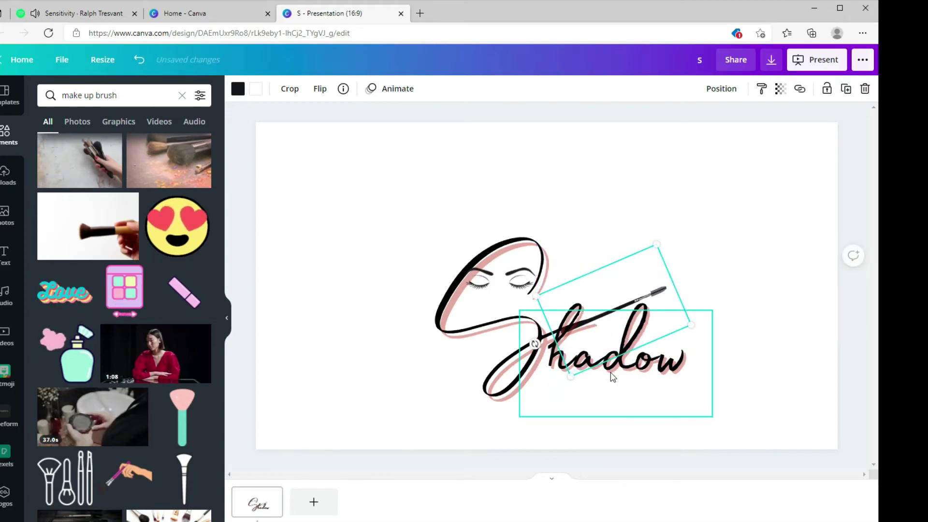
{"action": "left_click_drag", "start_coordinate": [533, 344], "coordinate": [531, 335]}
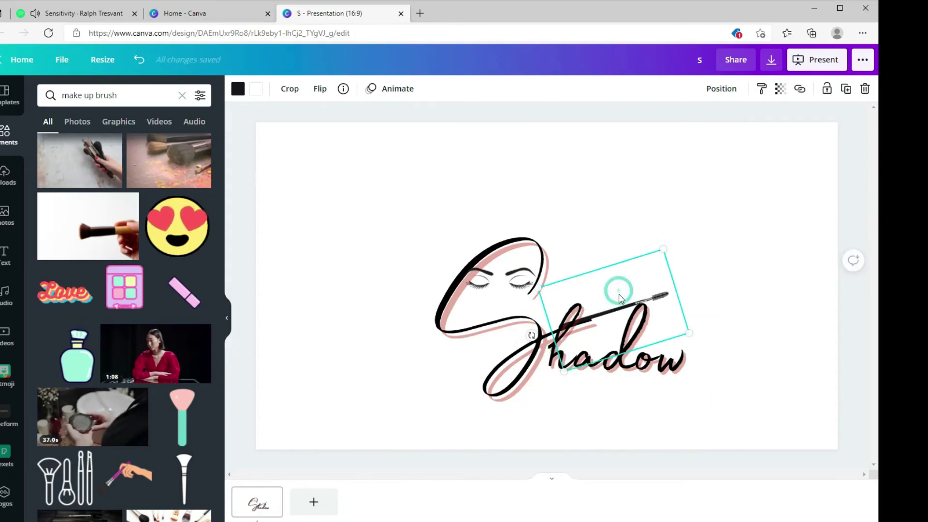
{"action": "mouse_move", "coordinate": [621, 297]}
{"action": "left_mouse_down"}
{"action": "mouse_move", "coordinate": [601, 272]}
{"action": "mouse_move", "coordinate": [593, 275]}
{"action": "mouse_move", "coordinate": [600, 280]}
{"action": "left_mouse_up"}
{"action": "left_click", "coordinate": [610, 311]}
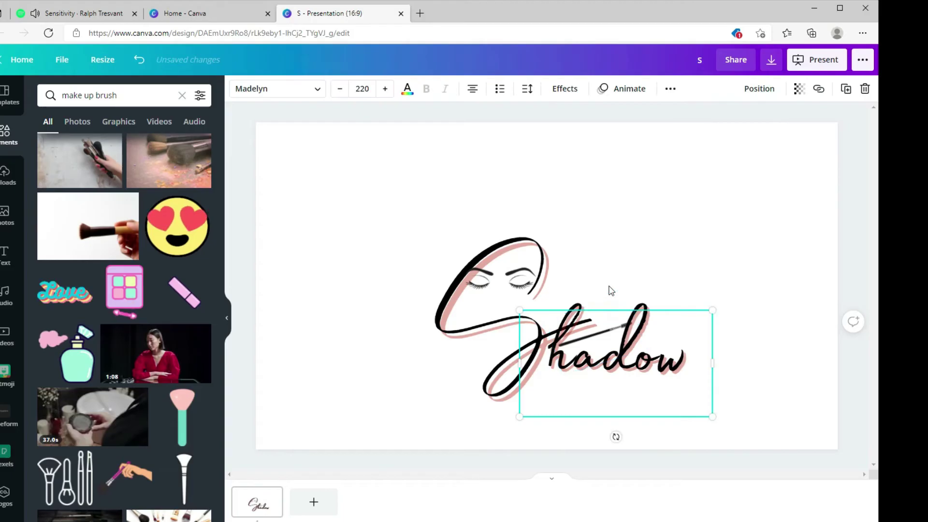
{"action": "left_click", "coordinate": [619, 305]}
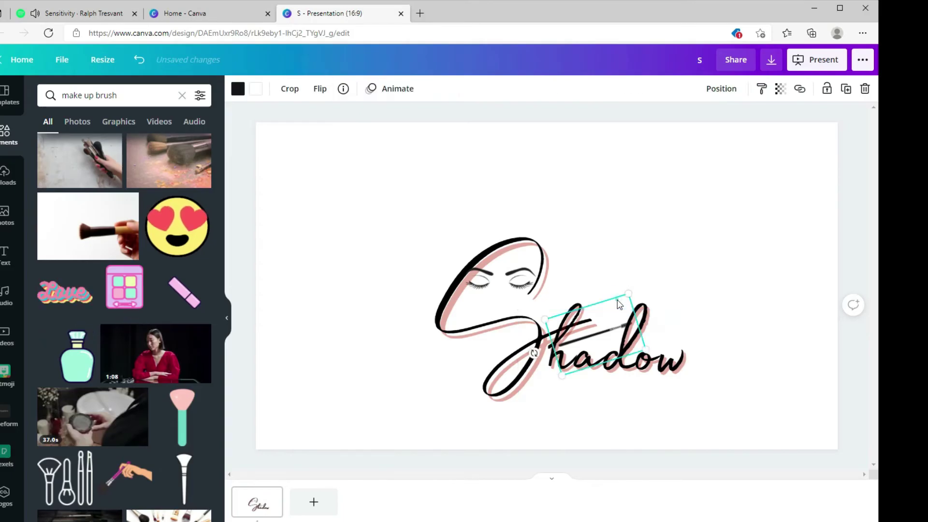
{"action": "mouse_move", "coordinate": [614, 284]}
{"action": "left_mouse_down"}
{"action": "mouse_move", "coordinate": [600, 292]}
{"action": "mouse_move", "coordinate": [581, 268]}
{"action": "left_mouse_up"}
{"action": "left_click", "coordinate": [605, 242]}
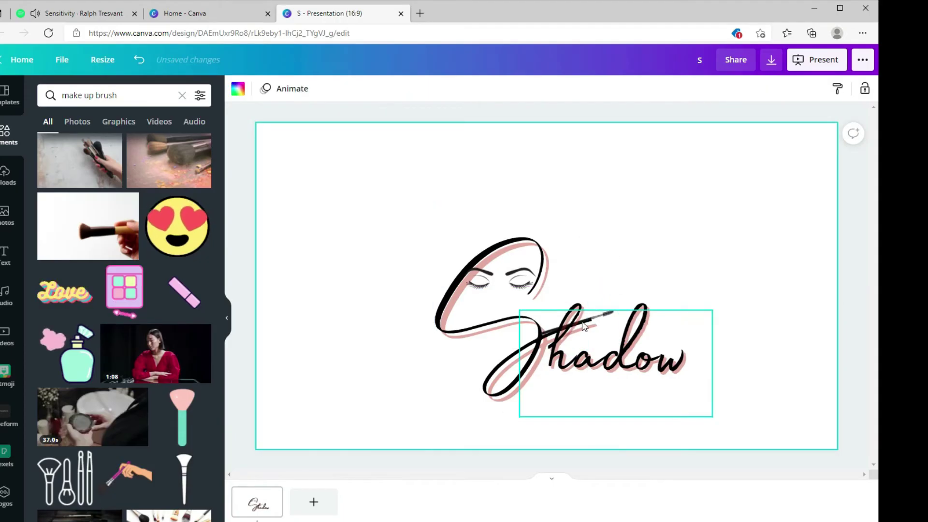
Rotate the mascara brush to about 69° and lower the Shadow text slightly
{"action": "left_click", "coordinate": [602, 290]}
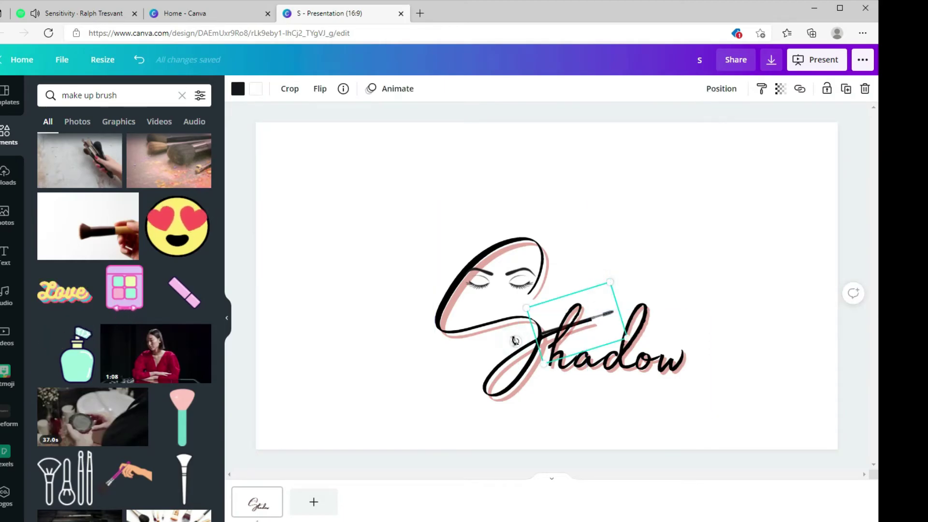
{"action": "left_click_drag", "start_coordinate": [514, 485], "coordinate": [516, 491]}
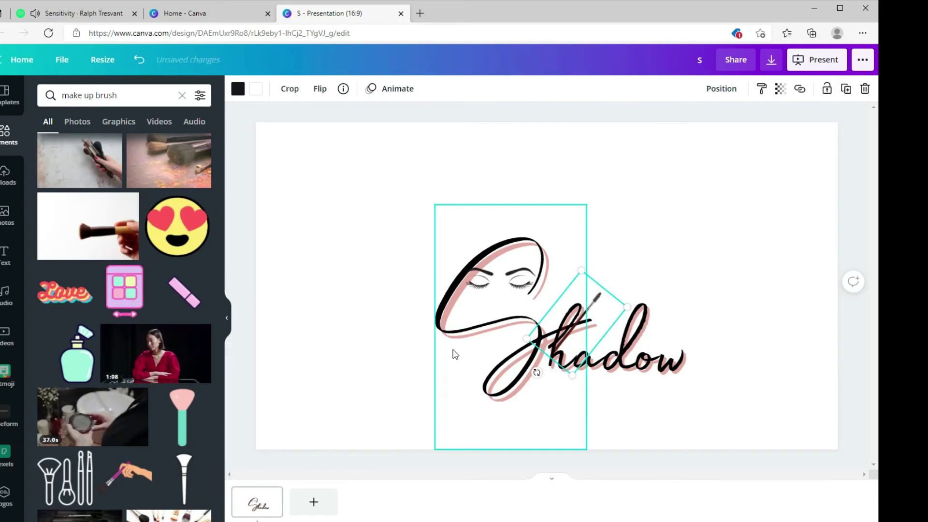
{"action": "left_click_drag", "start_coordinate": [521, 372], "coordinate": [493, 357]}
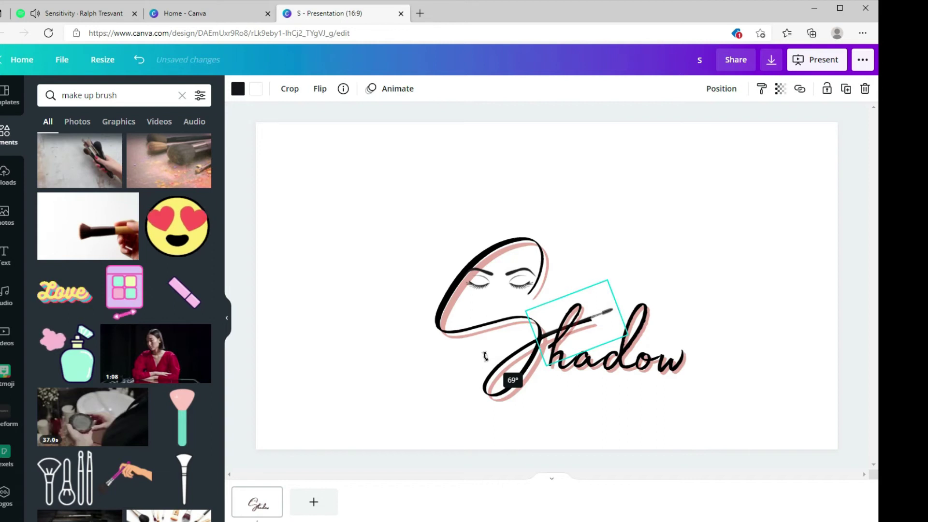
{"action": "left_click_drag", "start_coordinate": [485, 356], "coordinate": [486, 355]}
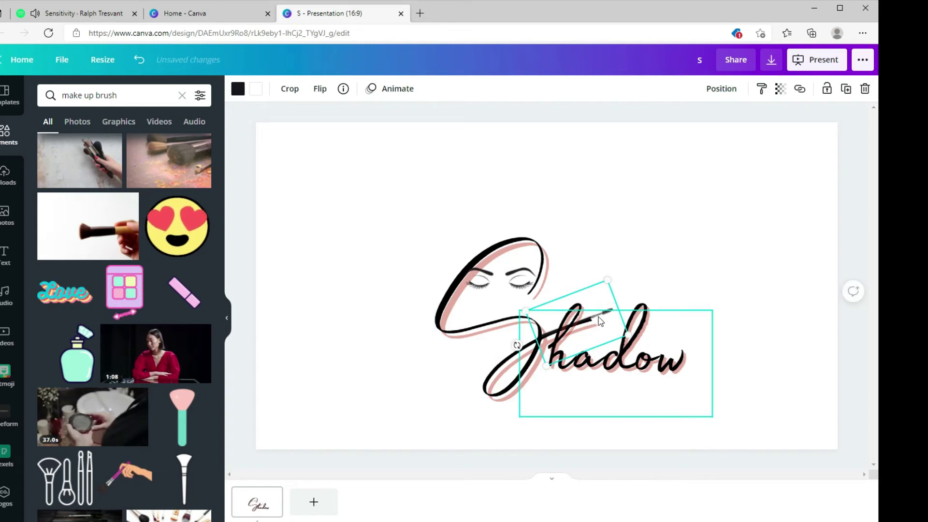
{"action": "left_click", "coordinate": [600, 321]}
{"action": "left_click_drag", "start_coordinate": [628, 416], "coordinate": [630, 429]}
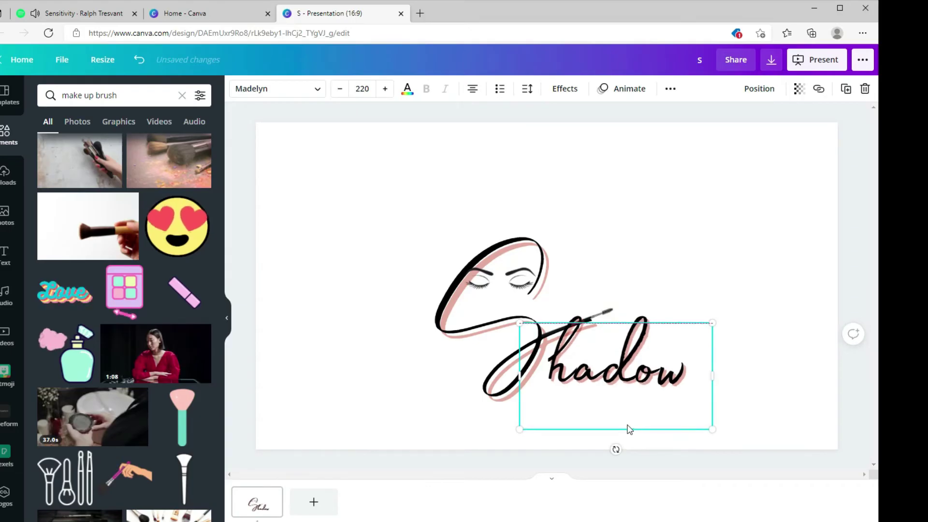
{"action": "left_click", "coordinate": [607, 314]}
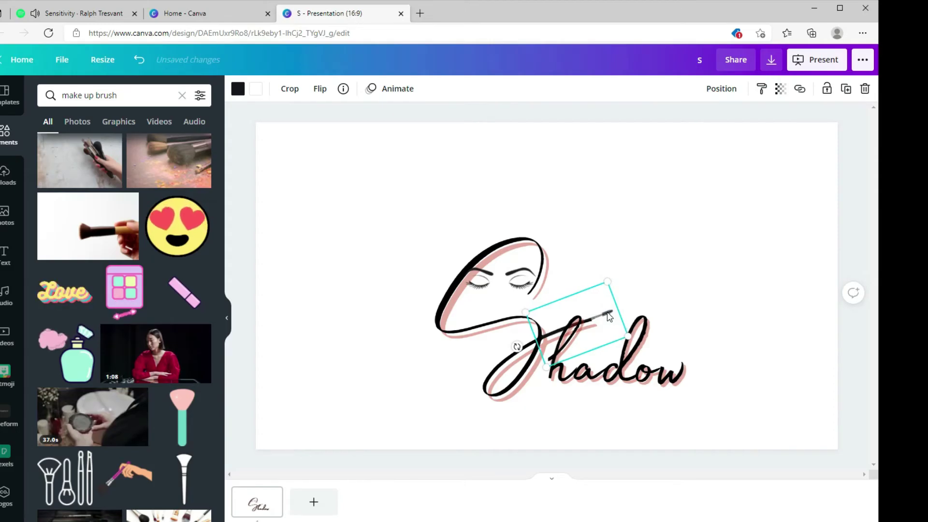
{"action": "left_click", "coordinate": [643, 264]}
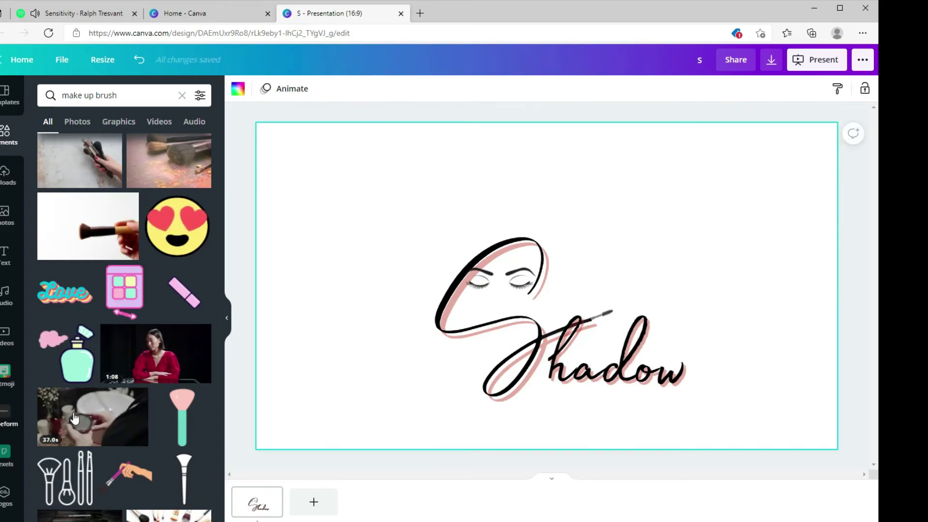
Scroll through the 'make up brush' element results
{"action": "scroll", "coordinate": [94, 431], "scroll_direction": "down", "scroll_amount": 4}
{"action": "scroll", "coordinate": [95, 432], "scroll_direction": "down", "scroll_amount": 10}
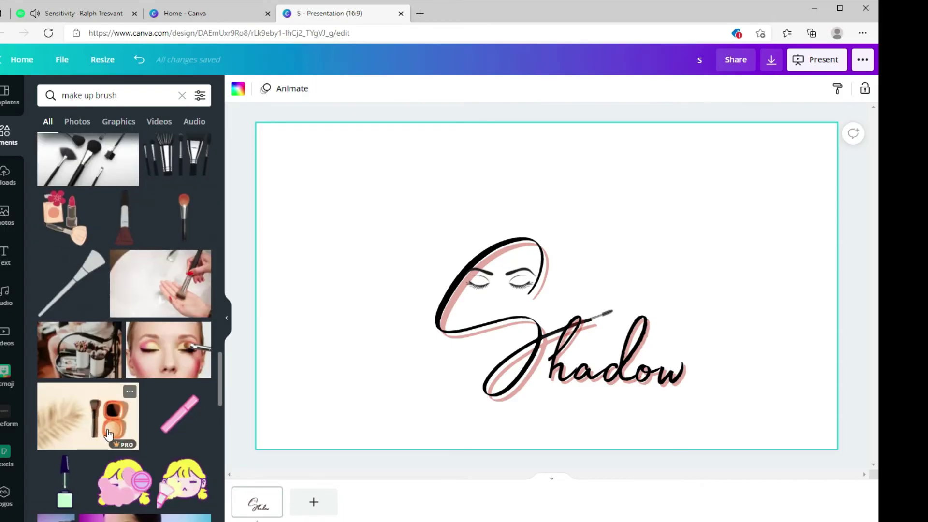
{"action": "scroll", "coordinate": [108, 434], "scroll_direction": "down", "scroll_amount": 6}
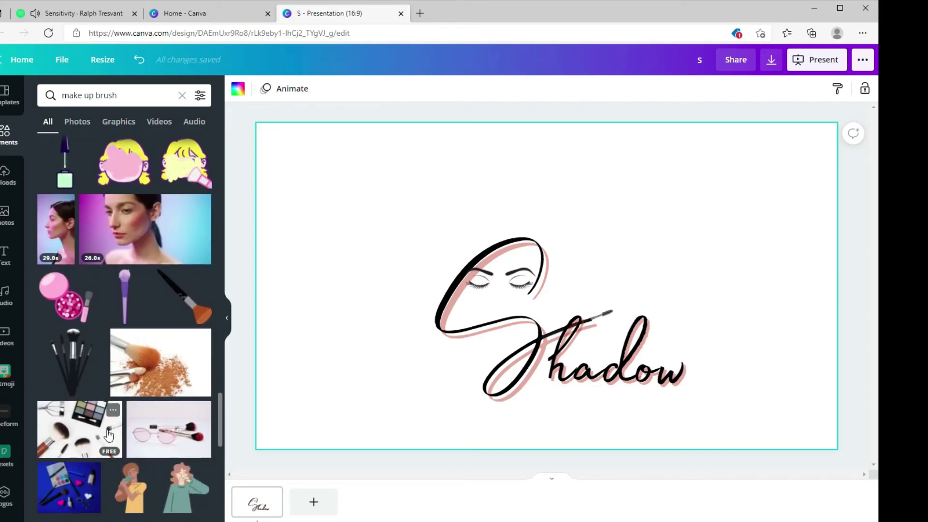
{"action": "scroll", "coordinate": [108, 435], "scroll_direction": "down", "scroll_amount": 3}
{"action": "scroll", "coordinate": [108, 434], "scroll_direction": "down", "scroll_amount": 3}
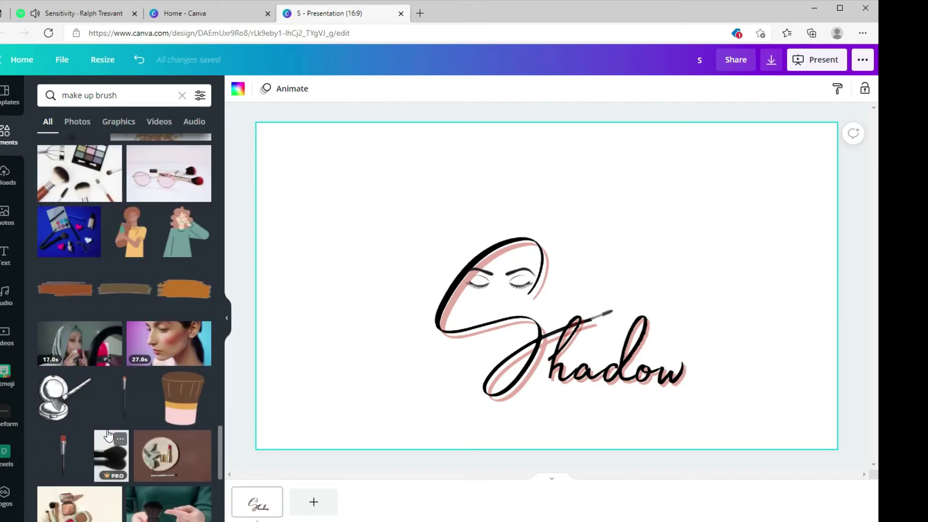
{"action": "scroll", "coordinate": [108, 435], "scroll_direction": "down", "scroll_amount": 8}
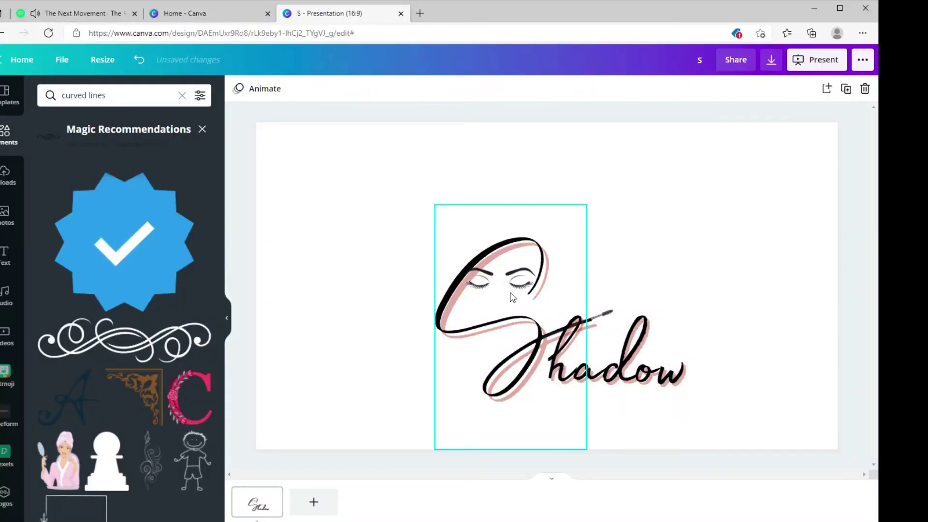
{"action": "left_click", "coordinate": [510, 292]}
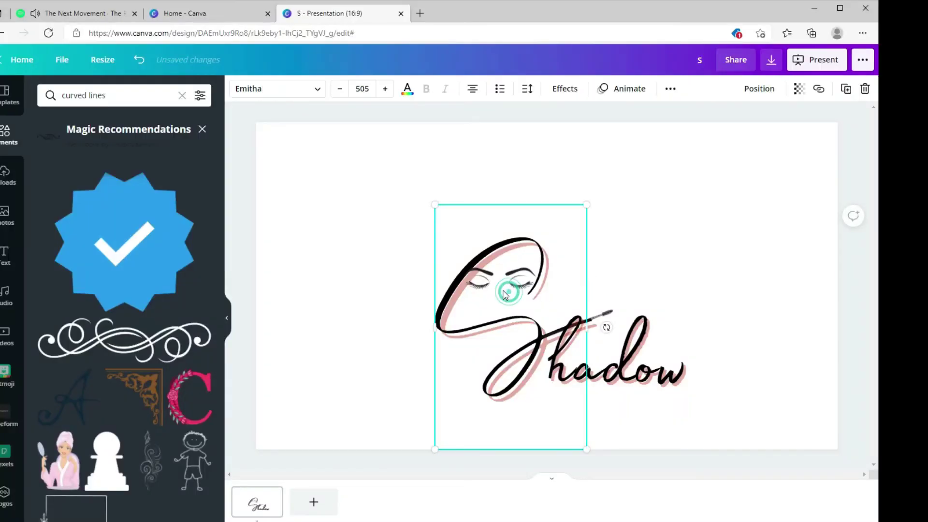
{"action": "left_click", "coordinate": [666, 264]}
{"action": "left_click", "coordinate": [509, 280]}
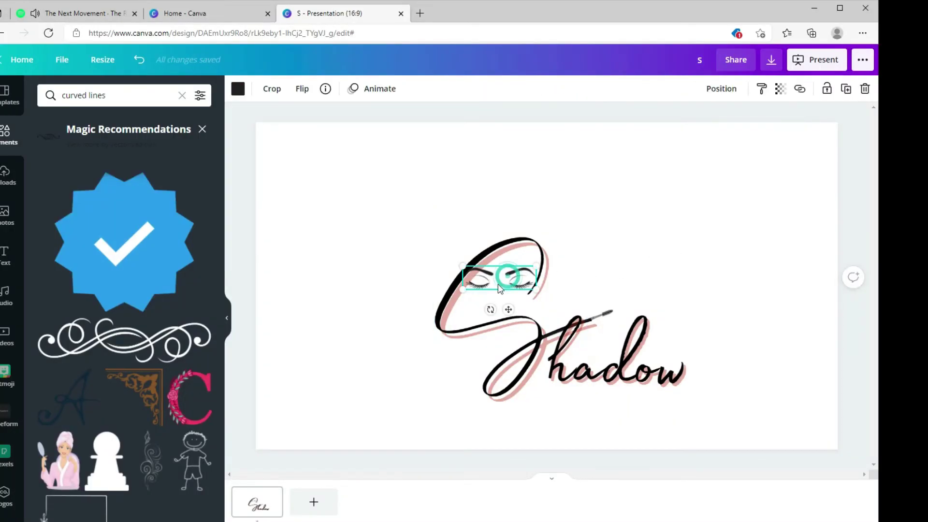
{"action": "left_click_drag", "start_coordinate": [492, 311], "coordinate": [492, 314]}
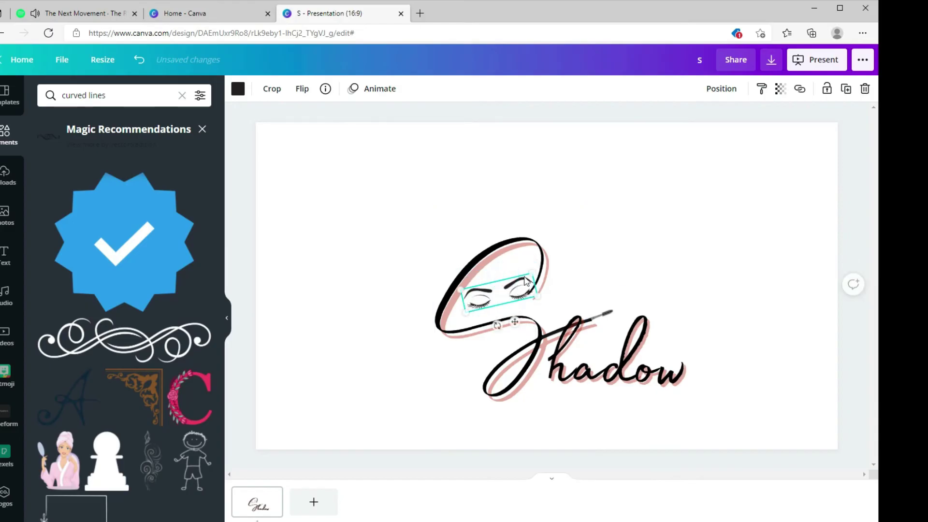
{"action": "left_click", "coordinate": [643, 215]}
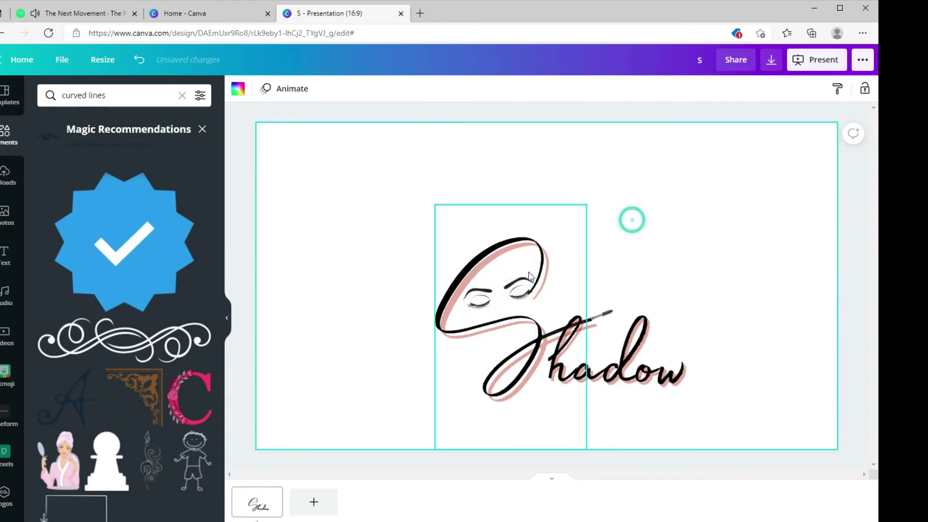
{"action": "left_click", "coordinate": [517, 283]}
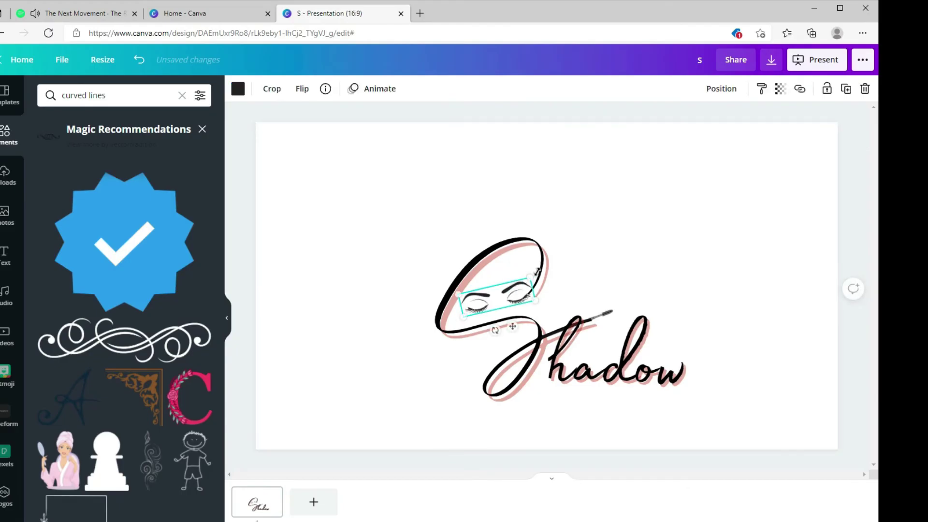
{"action": "left_click", "coordinate": [625, 240]}
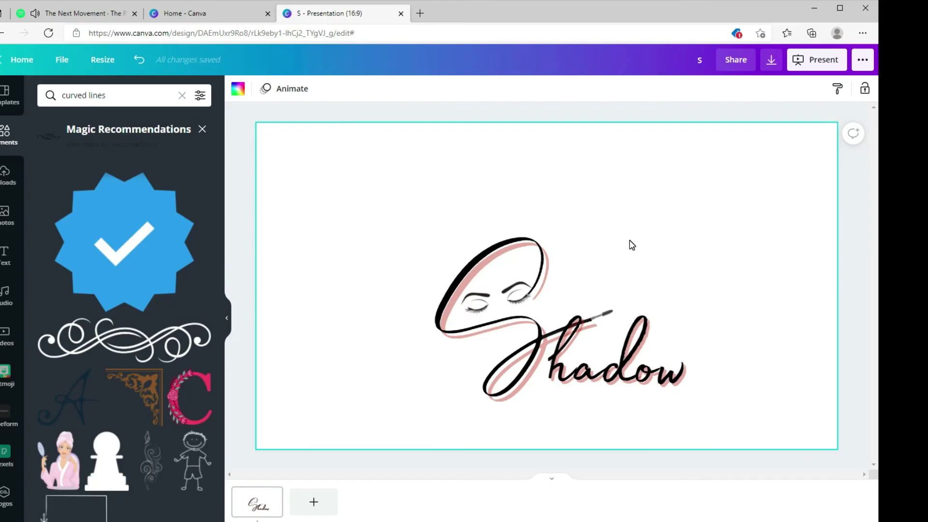
Search Photos for 'smoke' and add the first smoke photo to the page
{"action": "left_click", "coordinate": [7, 216]}
{"action": "left_click", "coordinate": [124, 91]}
{"action": "type", "text": "smoke"}
{"action": "key", "text": "Return"}
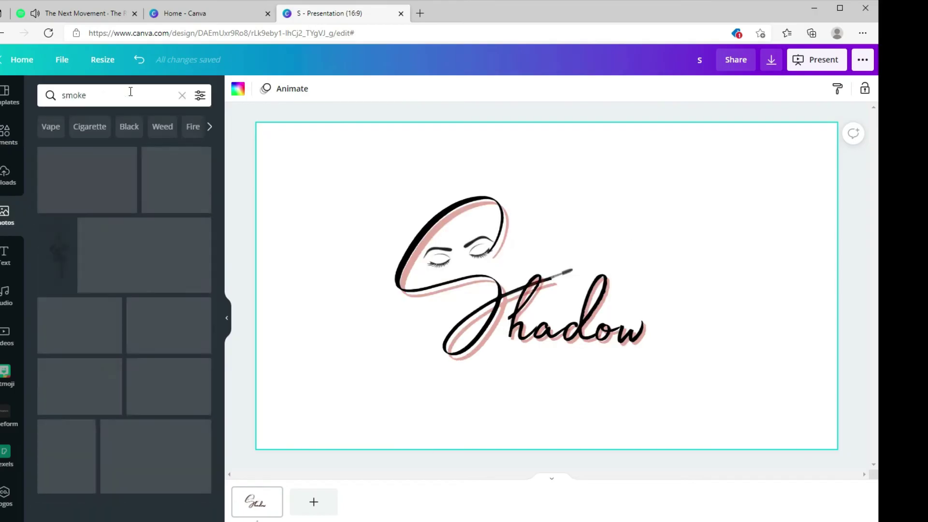
{"action": "left_click", "coordinate": [75, 197]}
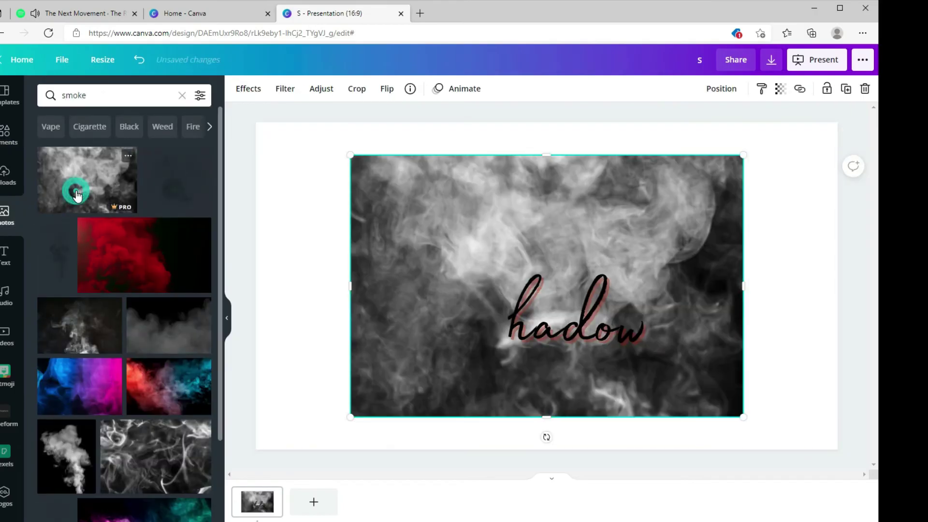
Set the smoke photo as the page background, then detach it back into a separate image
{"action": "right_click", "coordinate": [440, 212]}
{"action": "left_click", "coordinate": [449, 438]}
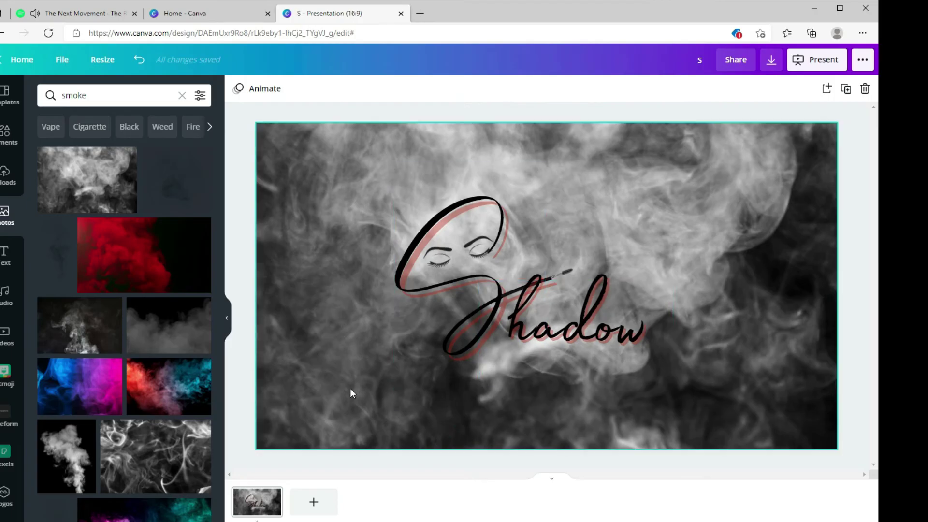
{"action": "left_click", "coordinate": [320, 376]}
{"action": "right_click", "coordinate": [320, 376]}
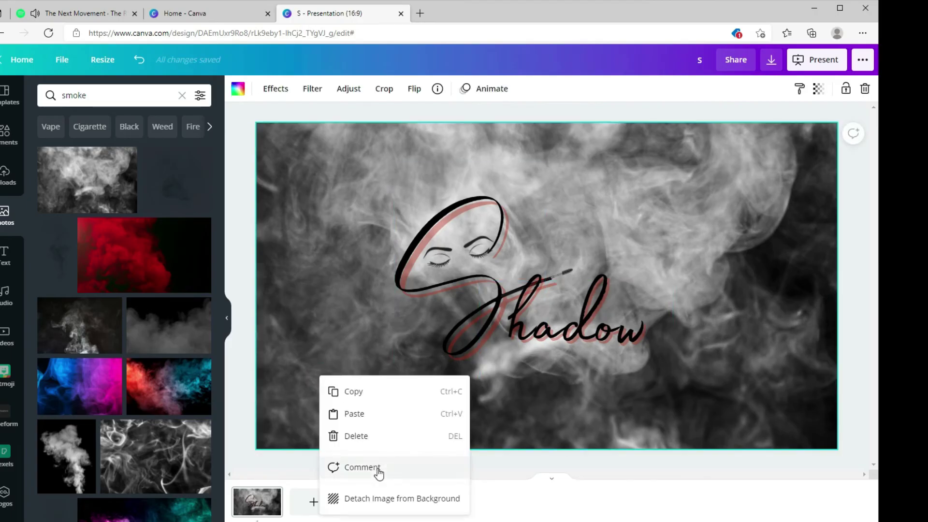
{"action": "left_click", "coordinate": [372, 498]}
{"action": "scroll", "coordinate": [128, 405], "scroll_direction": "down", "scroll_amount": 10}
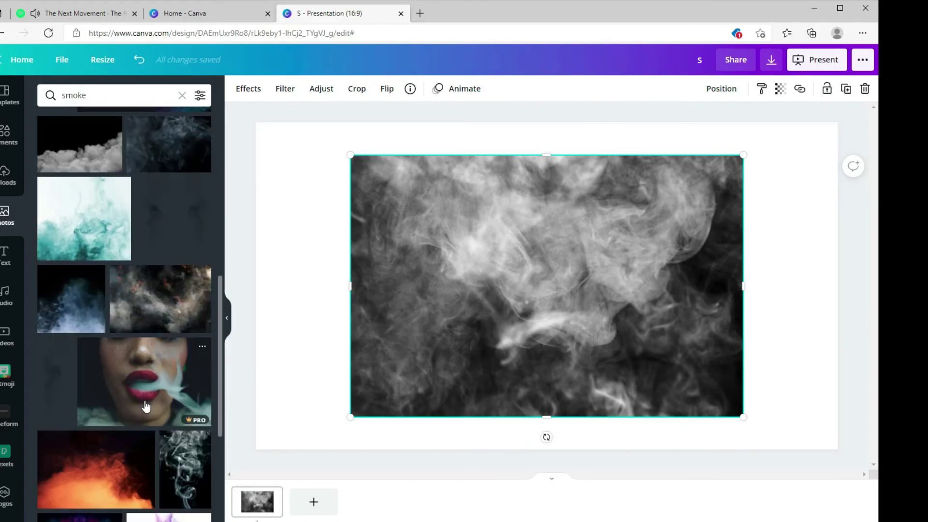
{"action": "scroll", "coordinate": [145, 406], "scroll_direction": "down", "scroll_amount": 3}
{"action": "scroll", "coordinate": [146, 407], "scroll_direction": "down", "scroll_amount": 4}
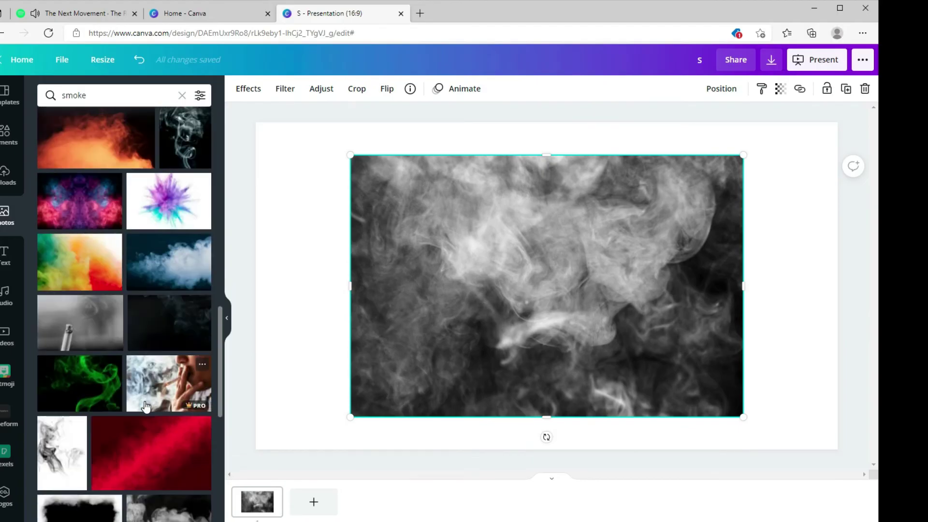
Search for 'smoke with eyes' photos, delete the smoke photo, and add the dark swirl photo
{"action": "scroll", "coordinate": [145, 406], "scroll_direction": "down", "scroll_amount": 10}
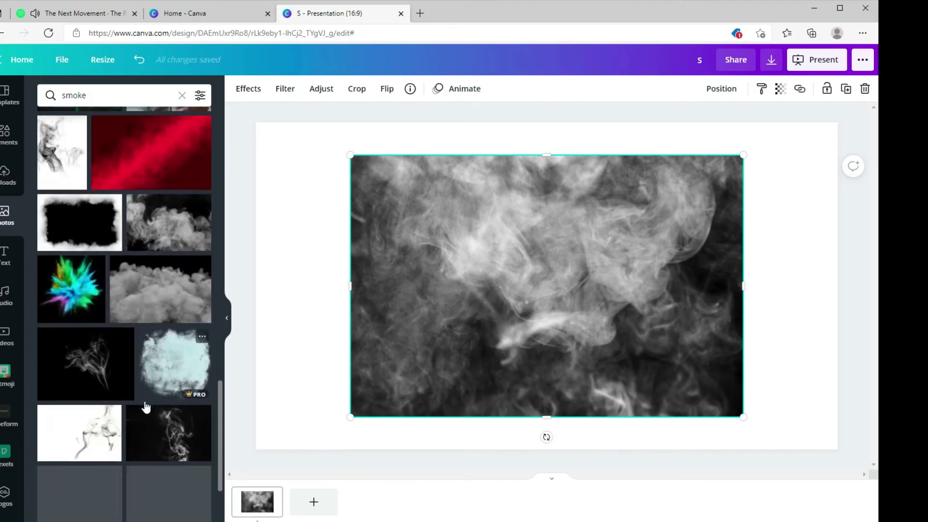
{"action": "left_click", "coordinate": [135, 104]}
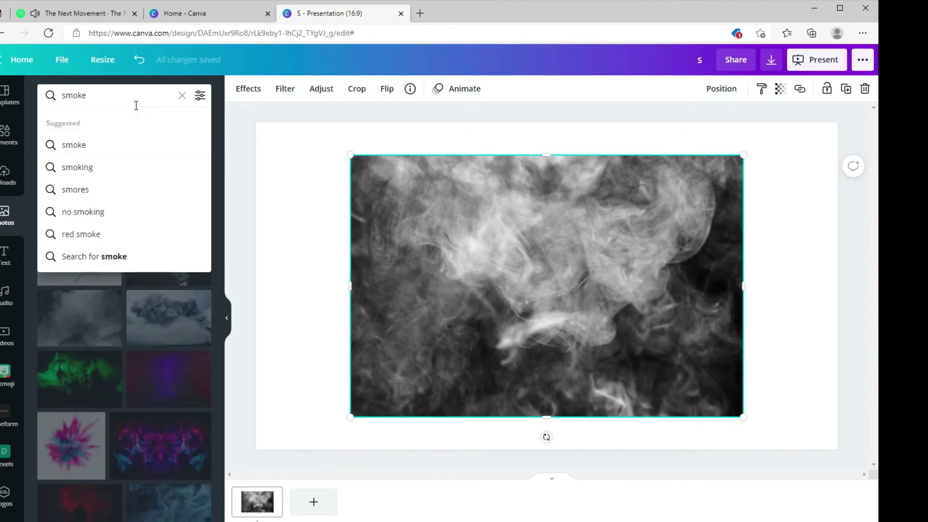
{"action": "type", "text": "with eyes"}
{"action": "key", "text": "Return"}
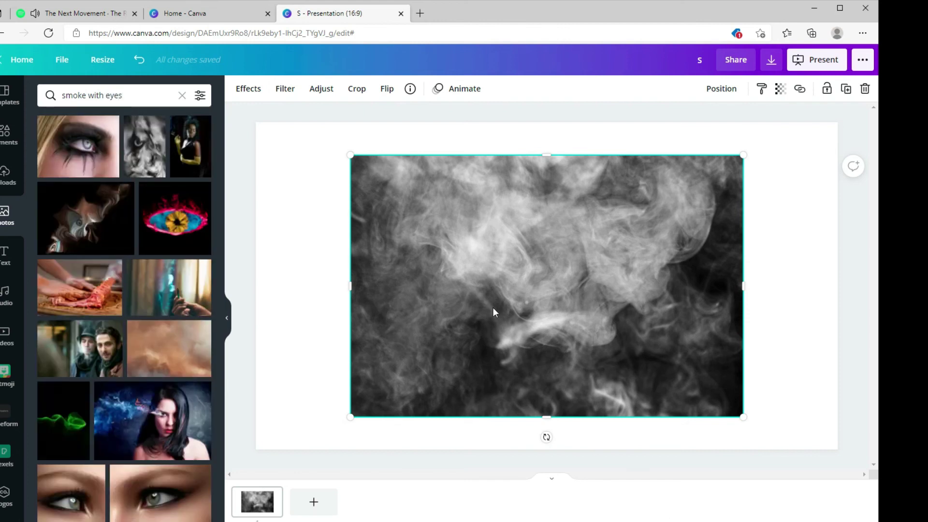
{"action": "left_click", "coordinate": [865, 88]}
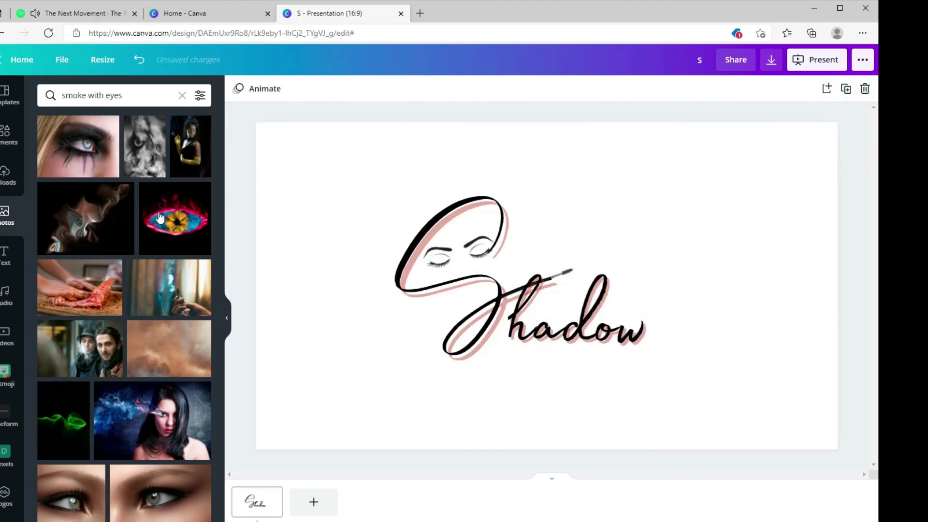
{"action": "left_click", "coordinate": [129, 223]}
Set the swirl photo as the page background and fade it to transparency 68
{"action": "right_click", "coordinate": [462, 249]}
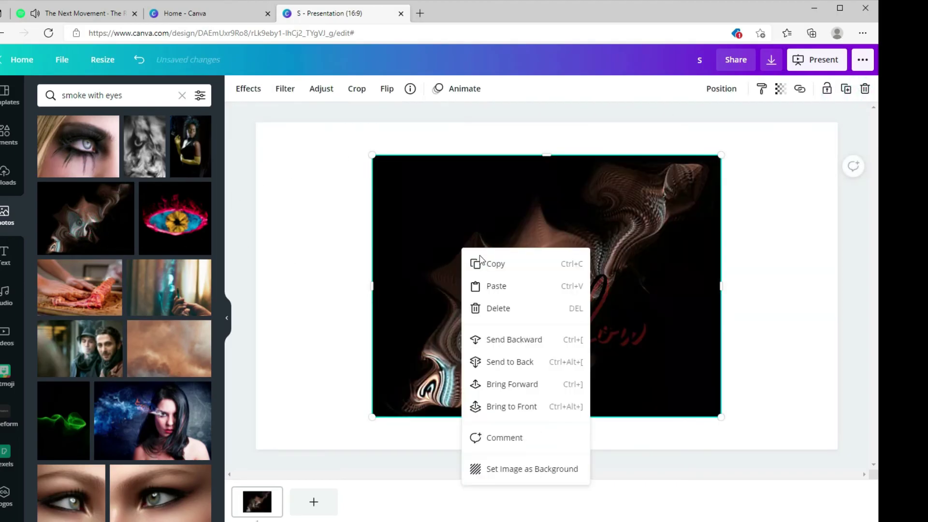
{"action": "left_click", "coordinate": [479, 468]}
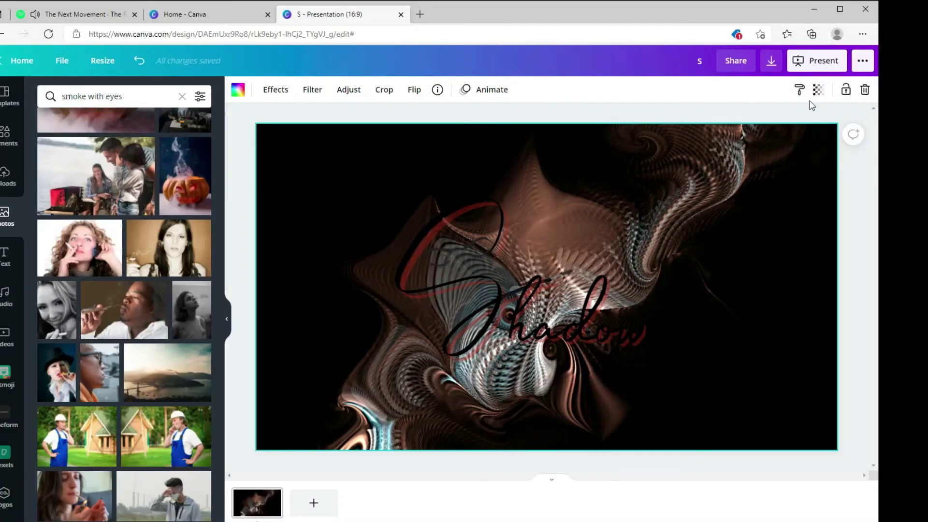
{"action": "left_click", "coordinate": [818, 90]}
{"action": "left_click_drag", "start_coordinate": [782, 127], "coordinate": [760, 133]}
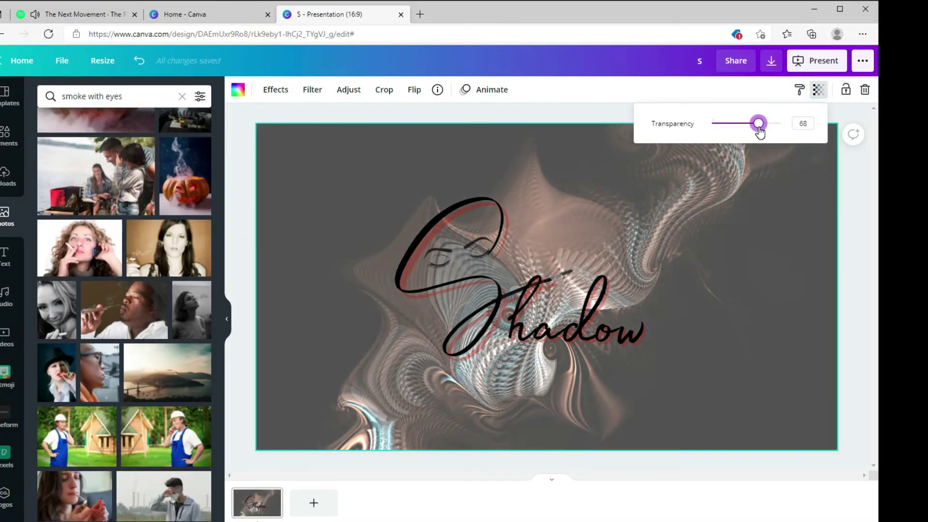
{"action": "left_click", "coordinate": [758, 306]}
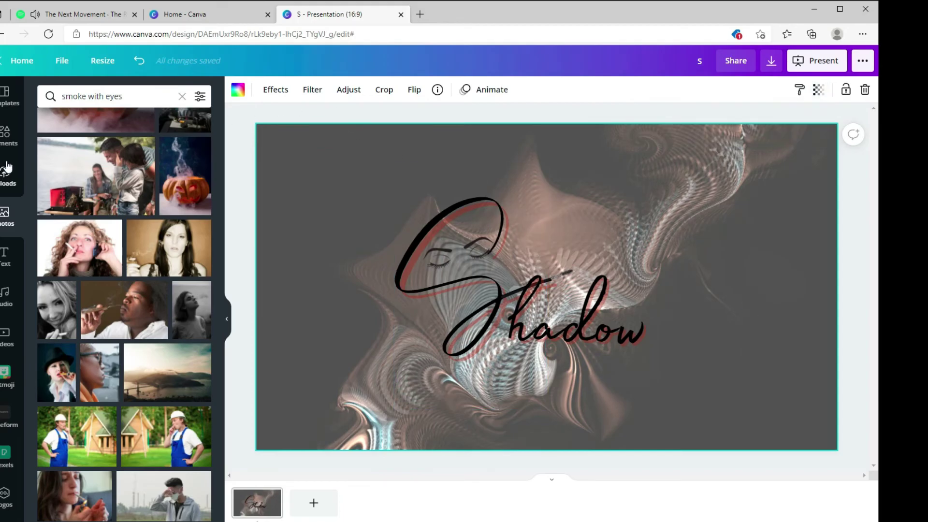
{"action": "left_click", "coordinate": [7, 137]}
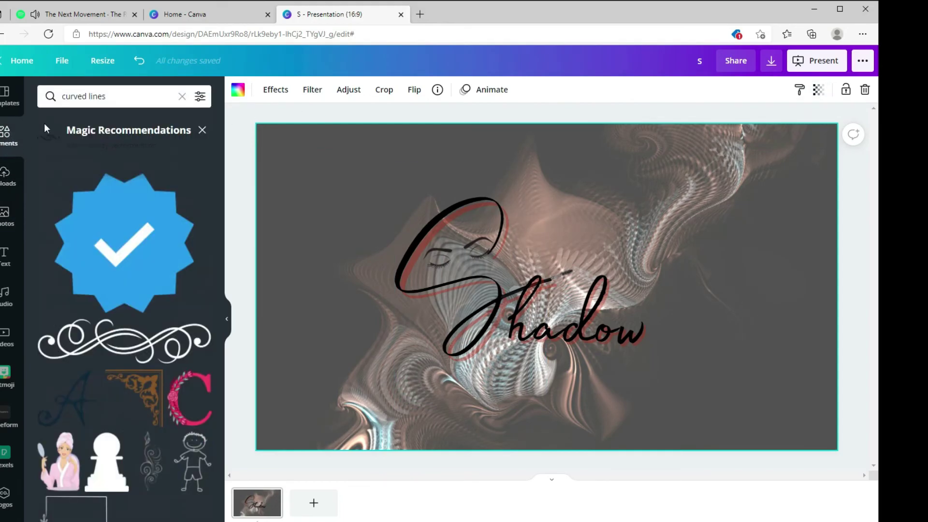
{"action": "left_click", "coordinate": [182, 96]}
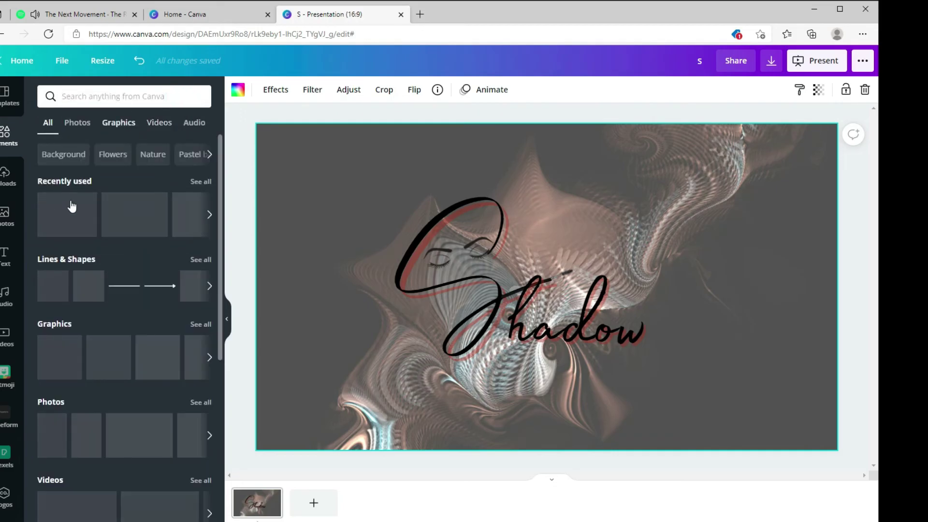
{"action": "left_click", "coordinate": [96, 280]}
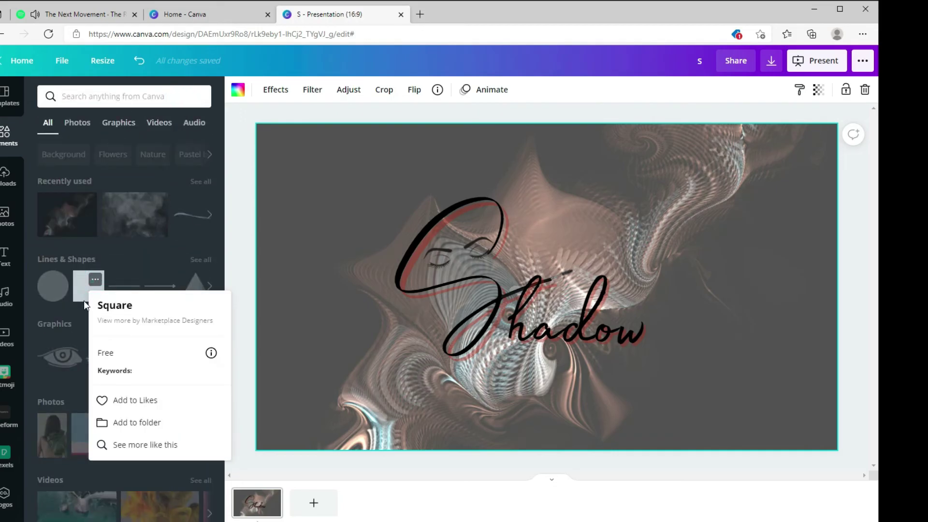
{"action": "left_click", "coordinate": [171, 259]}
{"action": "left_click", "coordinate": [195, 262]}
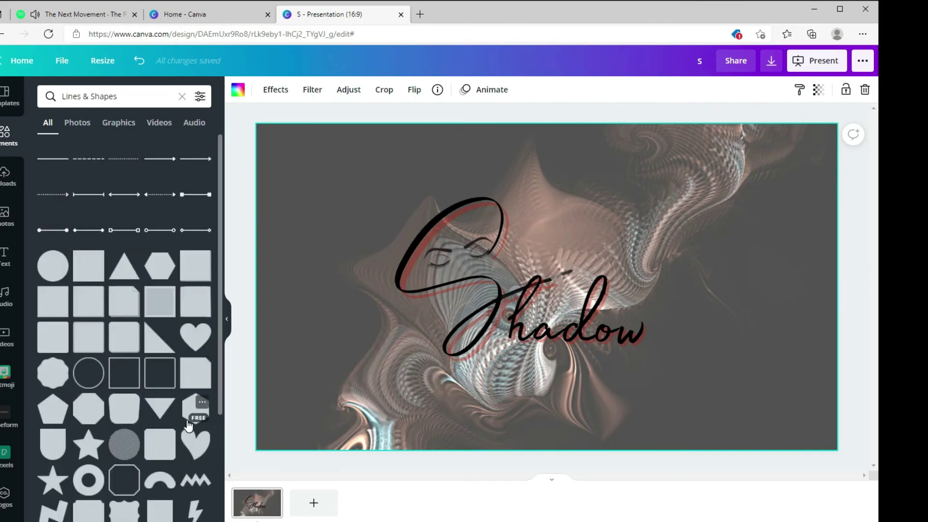
{"action": "scroll", "coordinate": [189, 426], "scroll_direction": "down", "scroll_amount": 1}
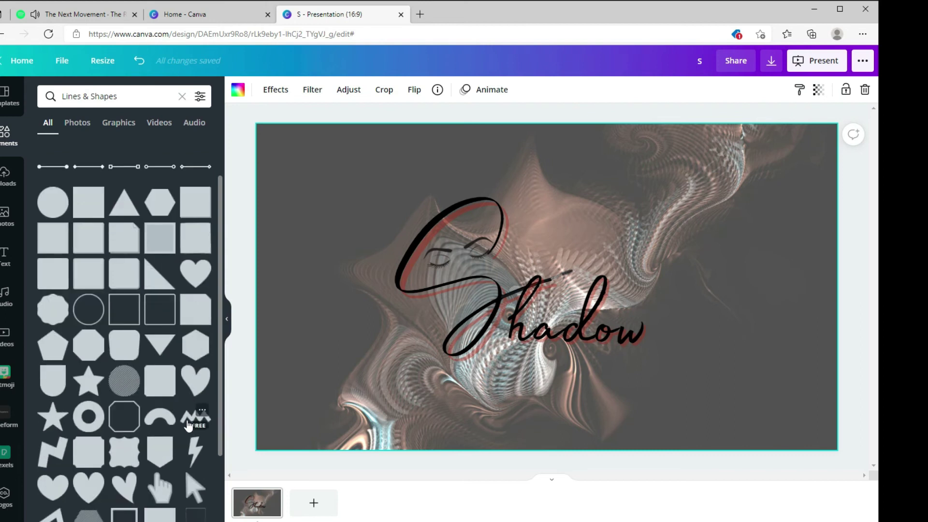
{"action": "scroll", "coordinate": [189, 425], "scroll_direction": "down", "scroll_amount": 1}
{"action": "scroll", "coordinate": [189, 425], "scroll_direction": "down", "scroll_amount": 1}
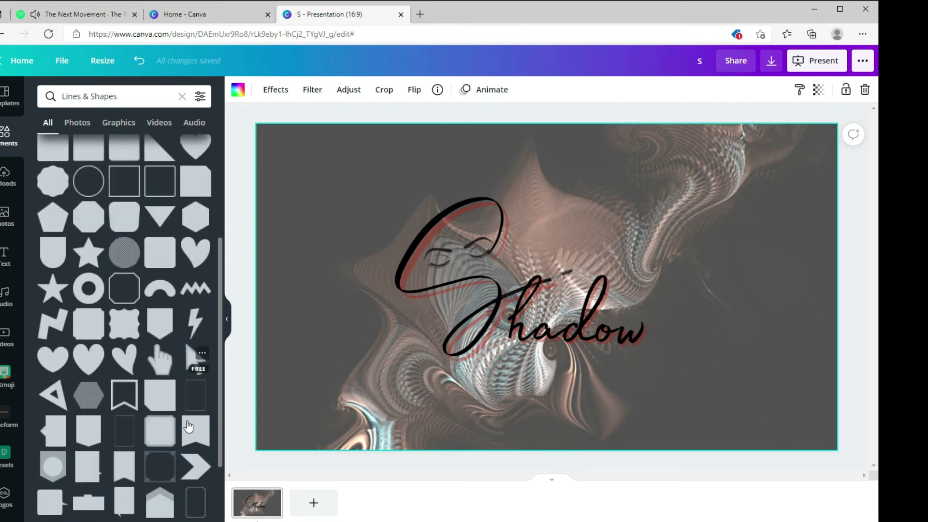
{"action": "scroll", "coordinate": [188, 425], "scroll_direction": "down", "scroll_amount": 5}
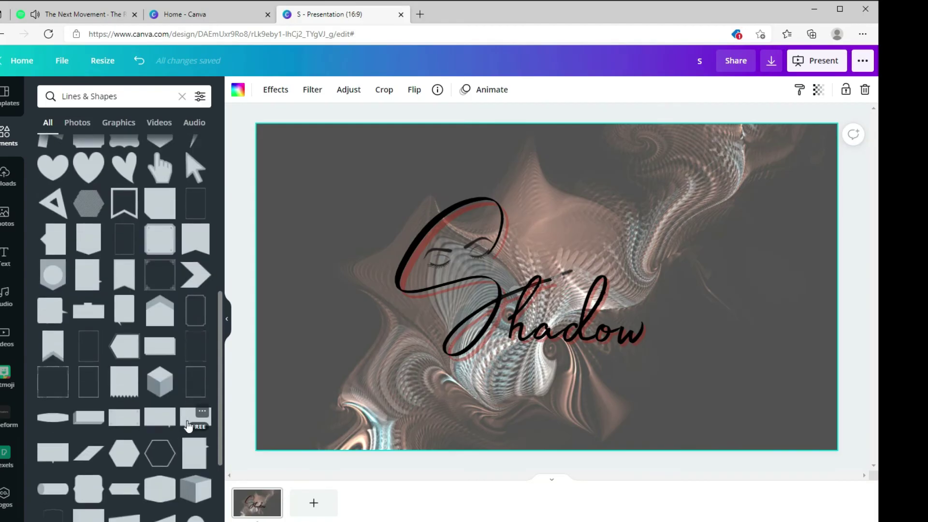
{"action": "scroll", "coordinate": [188, 425], "scroll_direction": "down", "scroll_amount": 2}
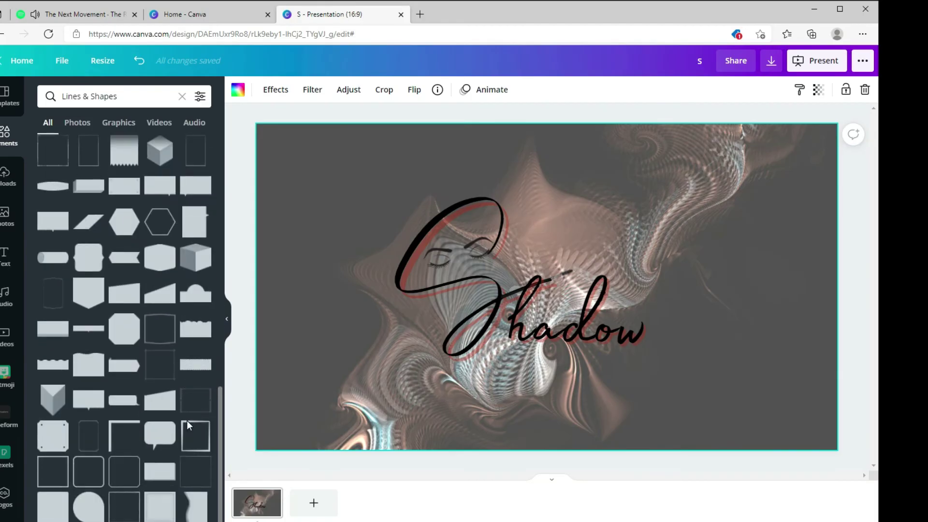
{"action": "scroll", "coordinate": [188, 425], "scroll_direction": "up", "scroll_amount": 9}
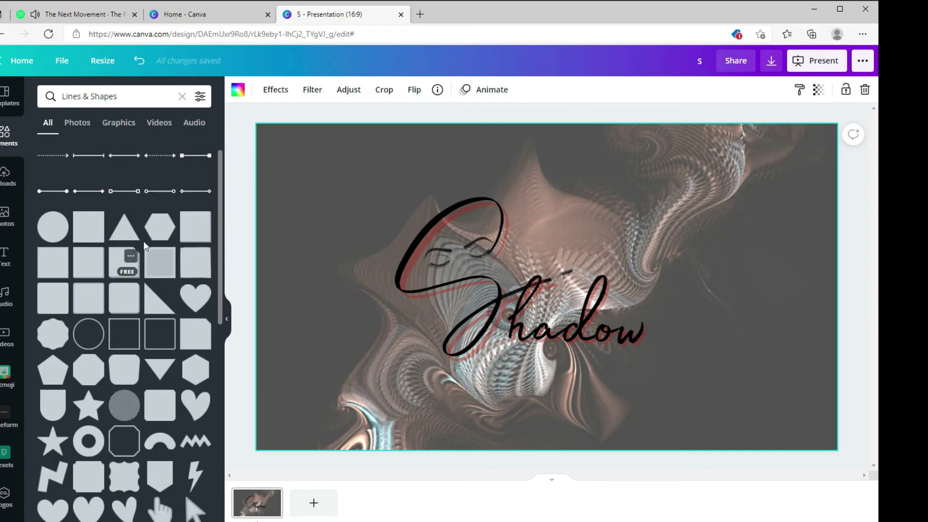
Add a square shape, move it left over the logo, and widen it into a rectangle
{"action": "left_click", "coordinate": [203, 226]}
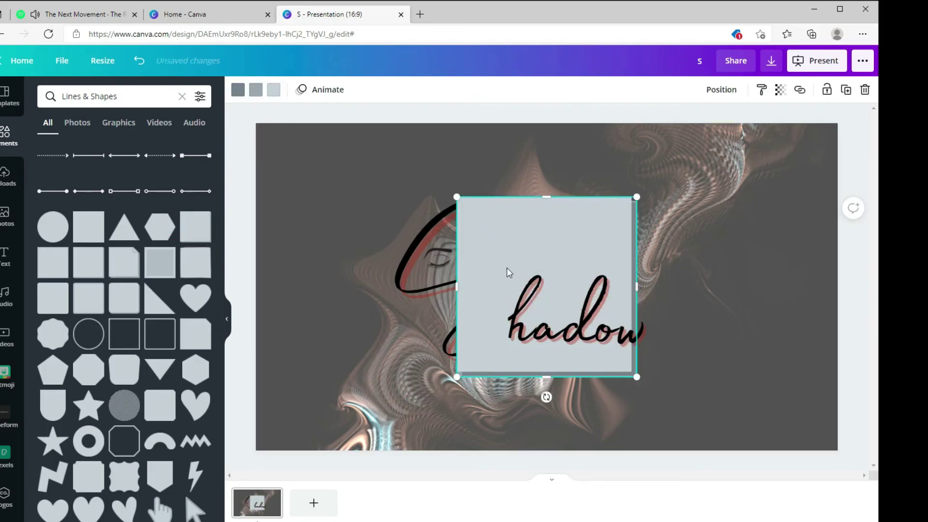
{"action": "left_click_drag", "start_coordinate": [513, 269], "coordinate": [446, 264]}
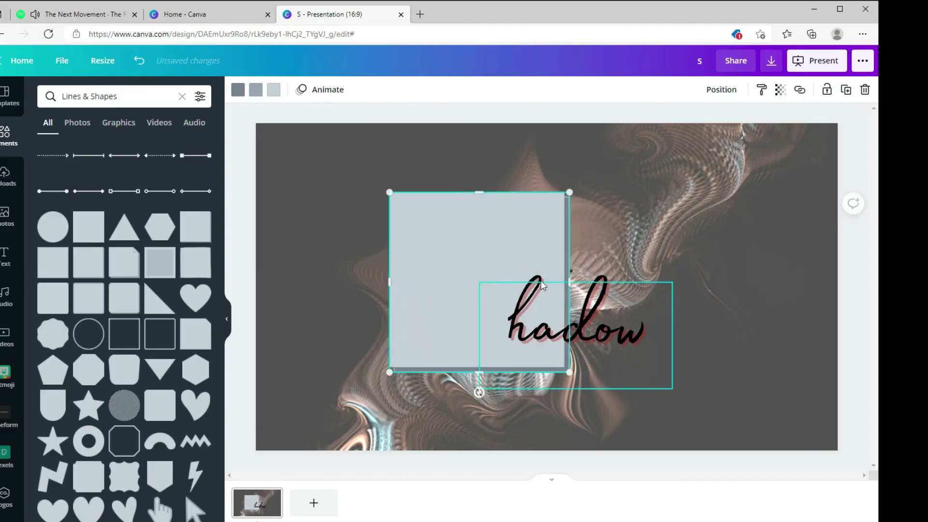
{"action": "left_click_drag", "start_coordinate": [571, 278], "coordinate": [687, 280]}
Send the rectangle backward behind the Shadow logo and check the layering
{"action": "right_click", "coordinate": [511, 222]}
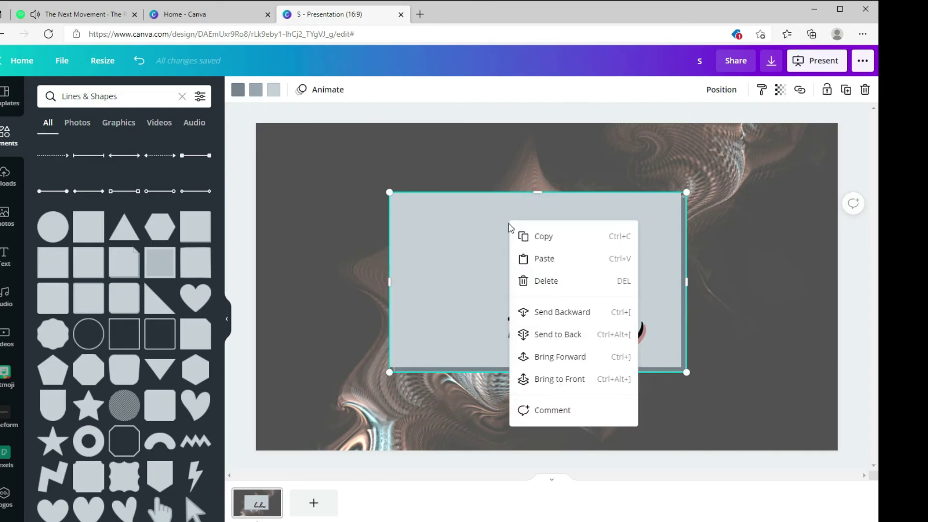
{"action": "left_click", "coordinate": [563, 313]}
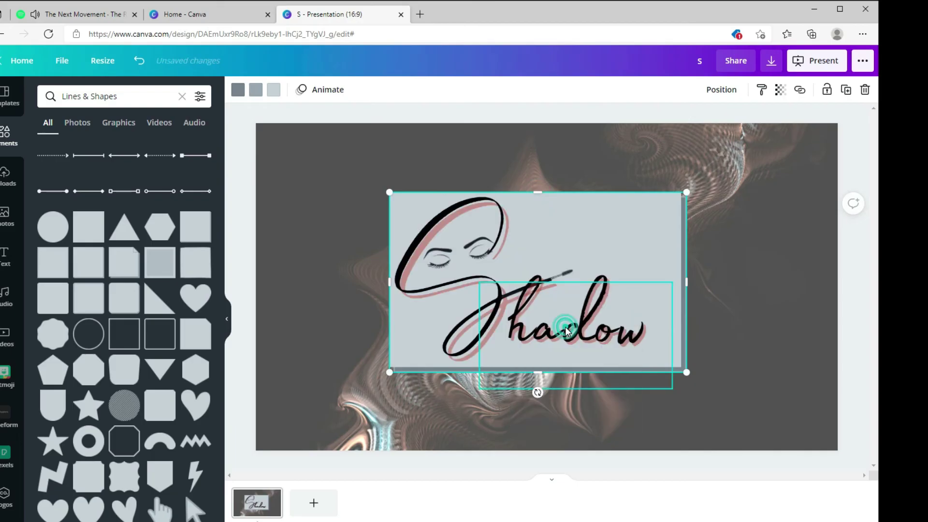
{"action": "left_click", "coordinate": [740, 256]}
{"action": "left_click", "coordinate": [654, 227]}
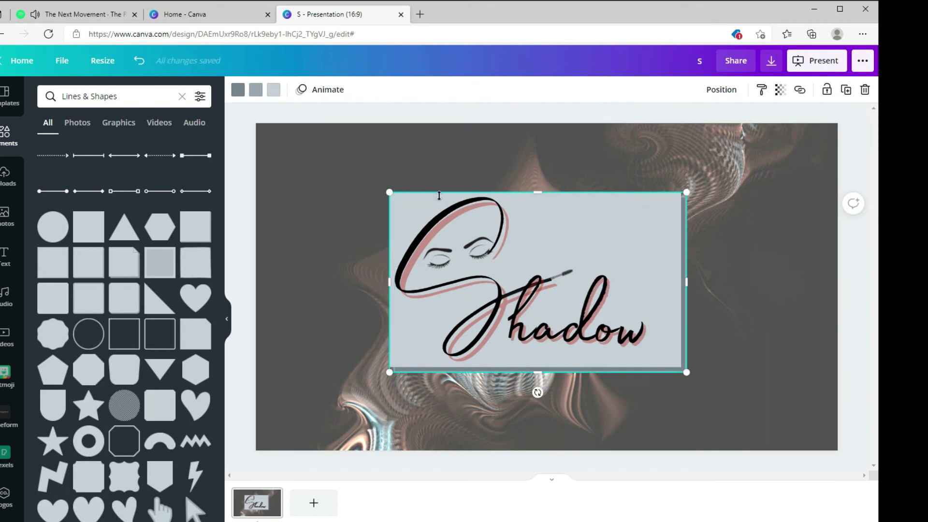
{"action": "left_click", "coordinate": [293, 267]}
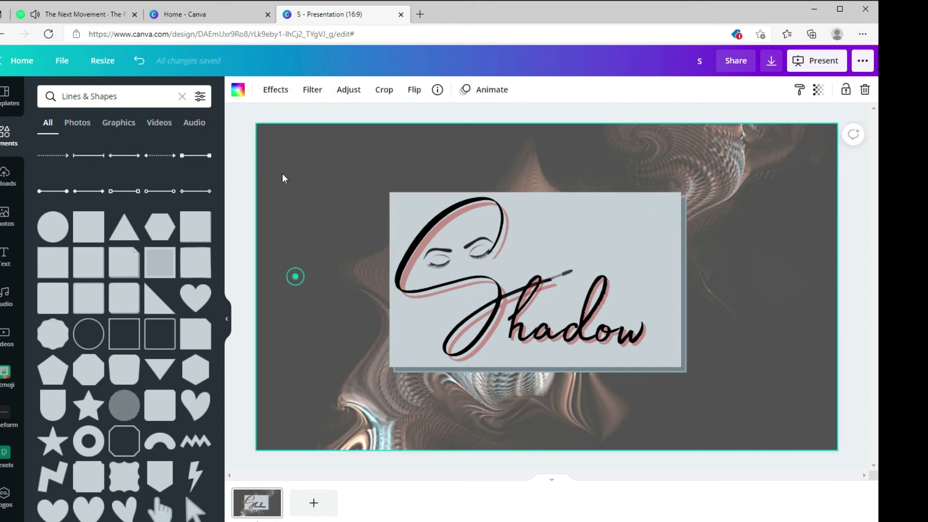
{"action": "left_click", "coordinate": [631, 225]}
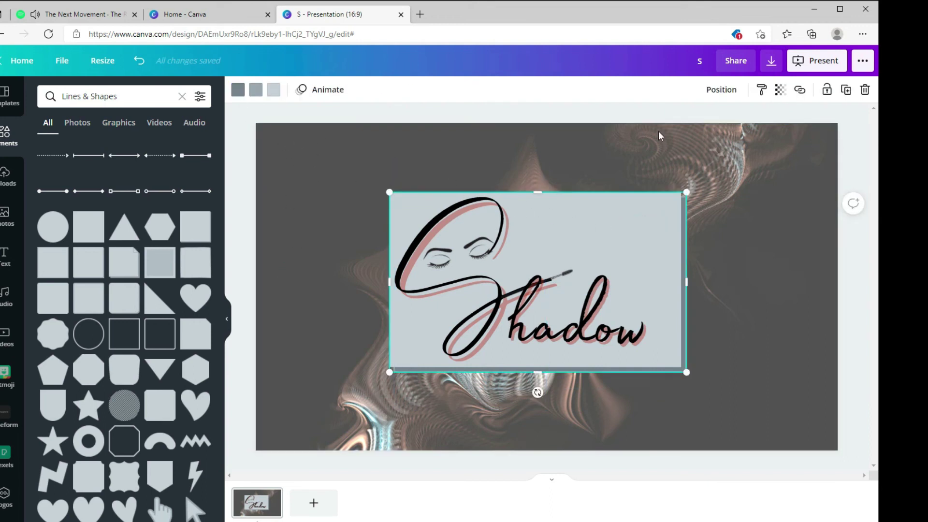
Set the swirl background image's transparency to 96 to darken it
{"action": "left_click", "coordinate": [809, 198]}
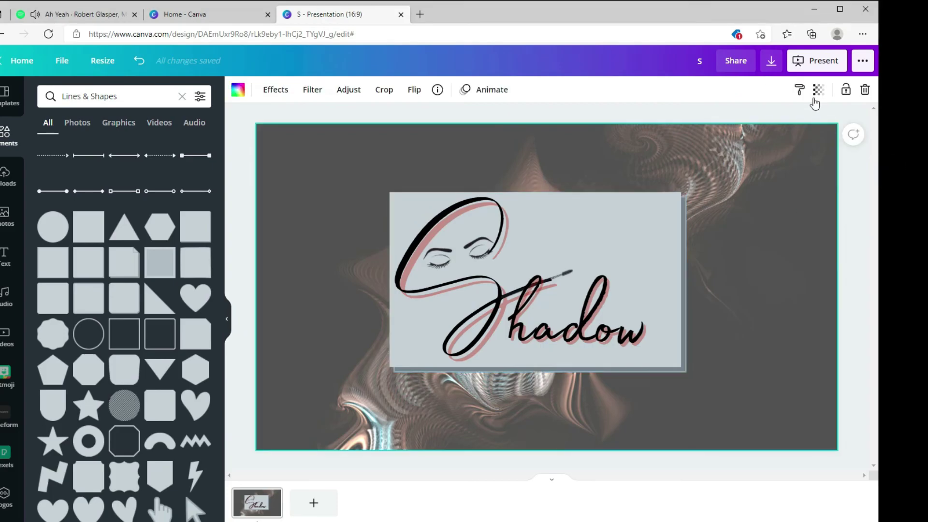
{"action": "left_click", "coordinate": [819, 98]}
{"action": "left_click", "coordinate": [806, 201]}
{"action": "left_click", "coordinate": [818, 90]}
{"action": "mouse_move", "coordinate": [779, 124]}
{"action": "left_mouse_down"}
{"action": "mouse_move", "coordinate": [756, 127]}
{"action": "mouse_move", "coordinate": [779, 125]}
{"action": "left_mouse_up"}
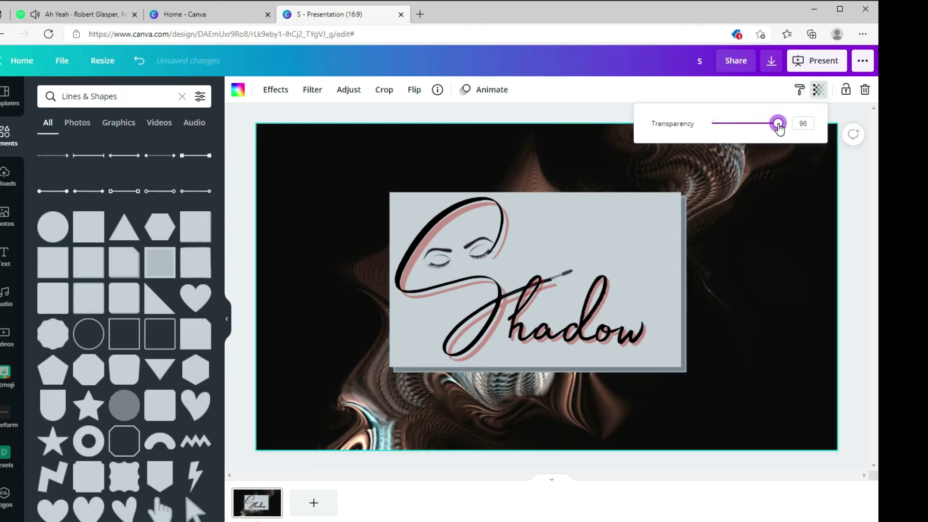
{"action": "left_click", "coordinate": [734, 314]}
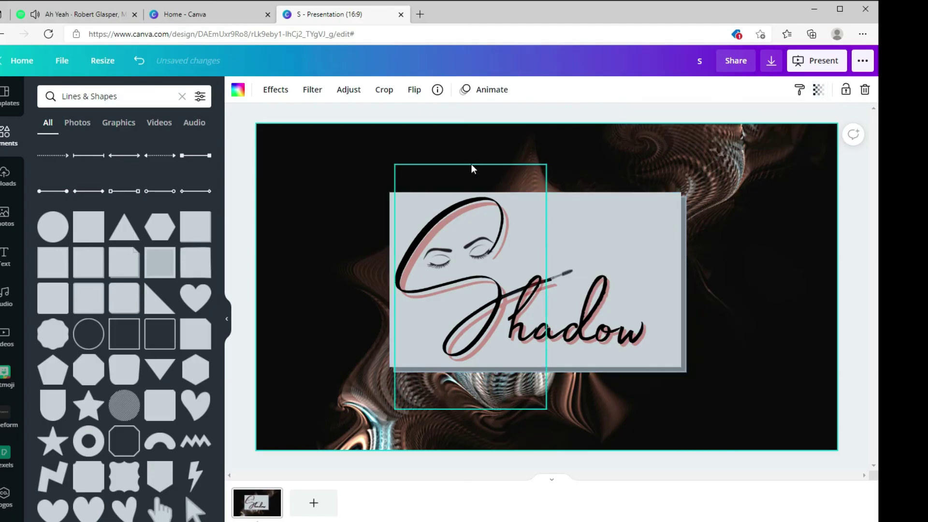
Browse the Photo Colors options for the background and then the rectangle
{"action": "left_click", "coordinate": [238, 89]}
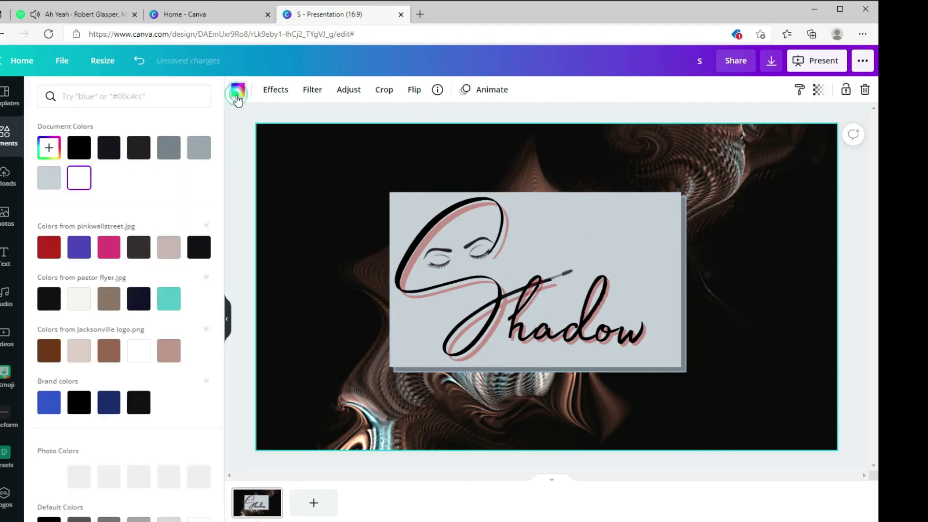
{"action": "scroll", "coordinate": [170, 423], "scroll_direction": "down", "scroll_amount": 2}
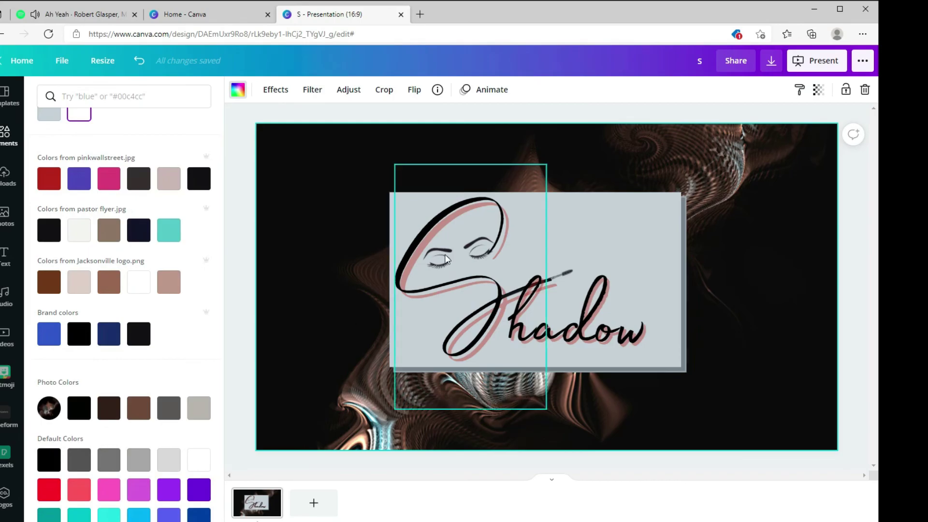
{"action": "left_click", "coordinate": [624, 234]}
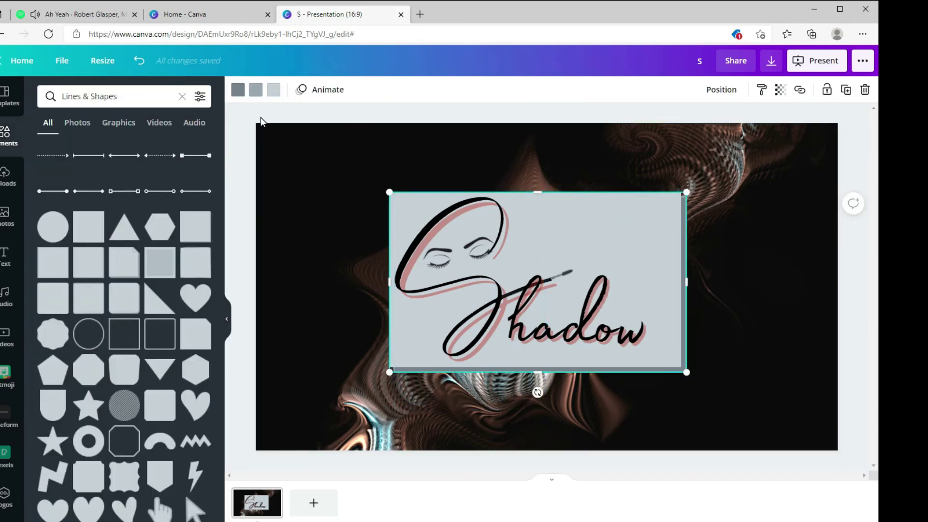
{"action": "left_click", "coordinate": [278, 133]}
{"action": "left_click", "coordinate": [238, 89]}
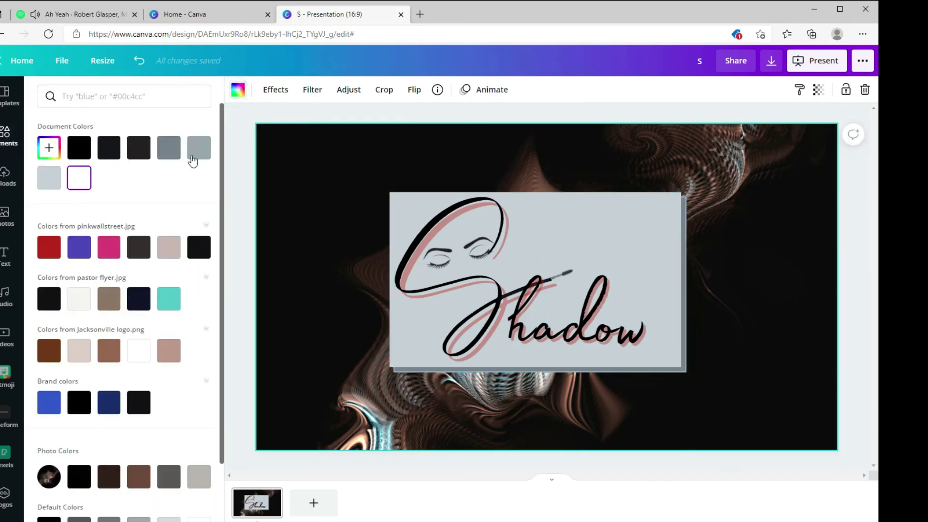
{"action": "scroll", "coordinate": [167, 201], "scroll_direction": "down", "scroll_amount": 3}
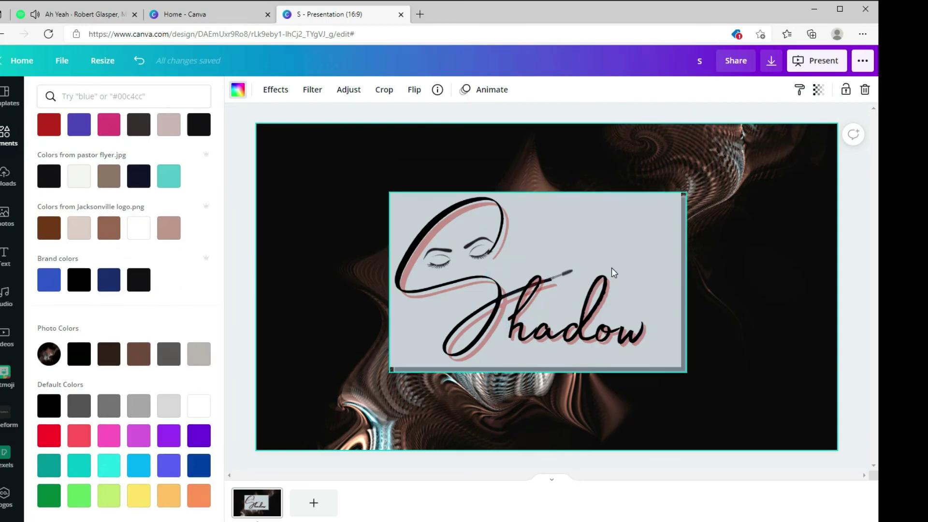
{"action": "left_click", "coordinate": [632, 241]}
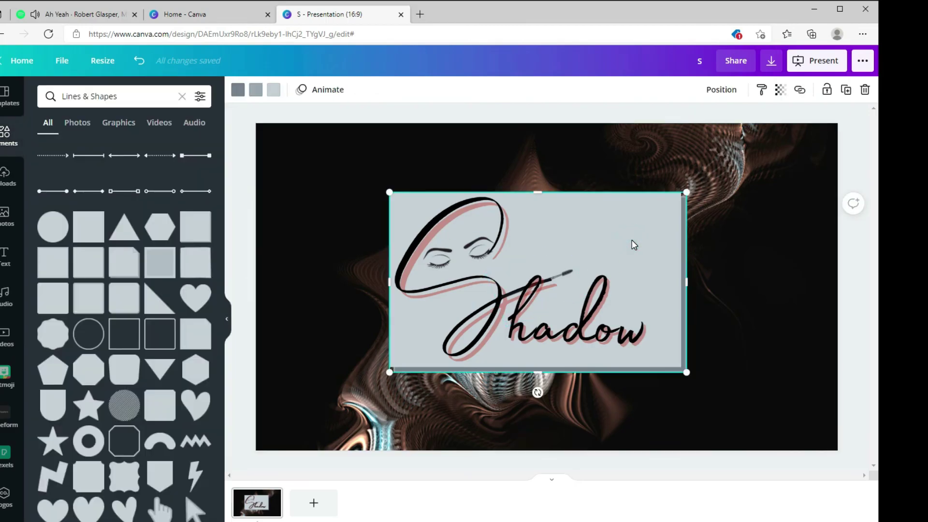
{"action": "left_click", "coordinate": [238, 90]}
{"action": "scroll", "coordinate": [125, 413], "scroll_direction": "down", "scroll_amount": 2}
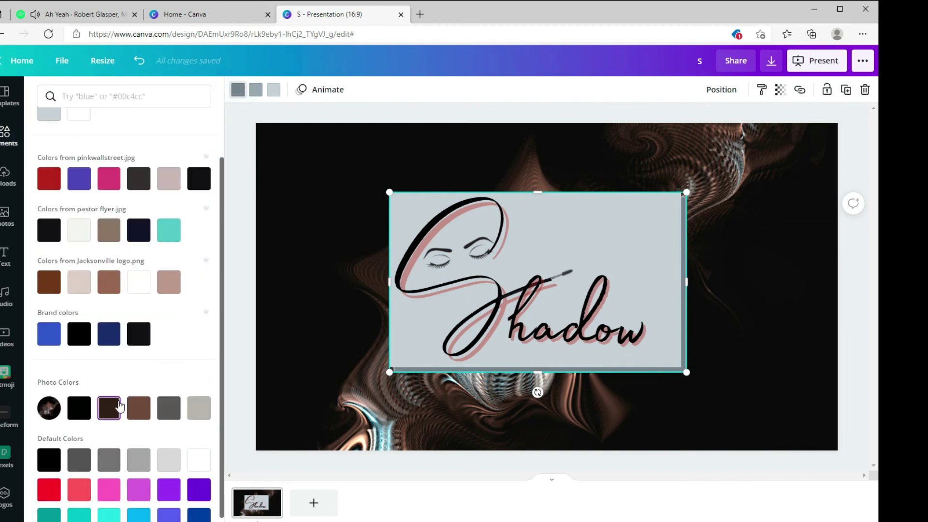
Recolour the rectangle dark brown, brown and warm grey, and set its transparency to 72
{"action": "left_click", "coordinate": [116, 409]}
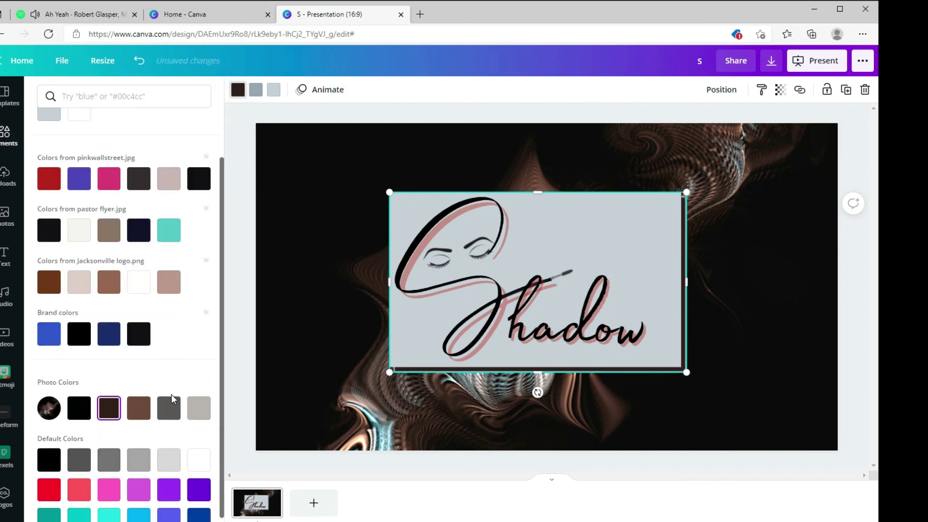
{"action": "left_click", "coordinate": [256, 92]}
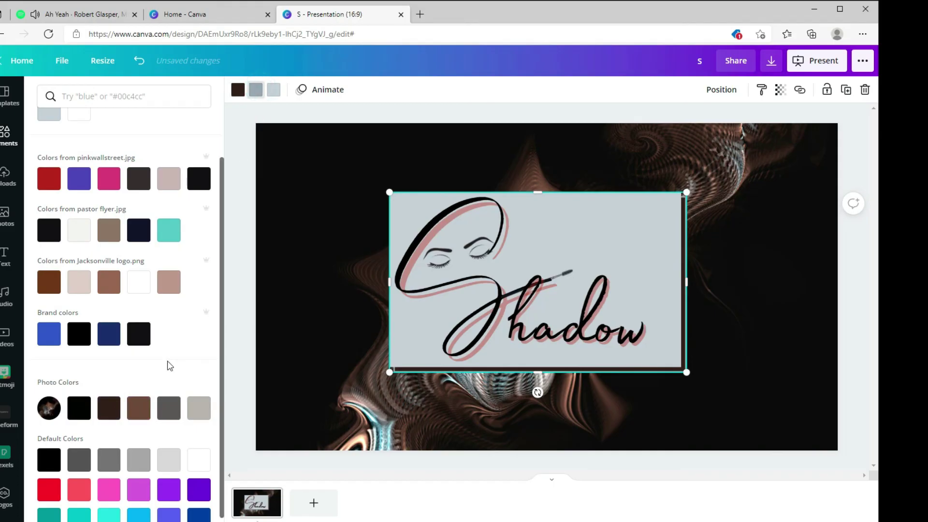
{"action": "left_click", "coordinate": [145, 410]}
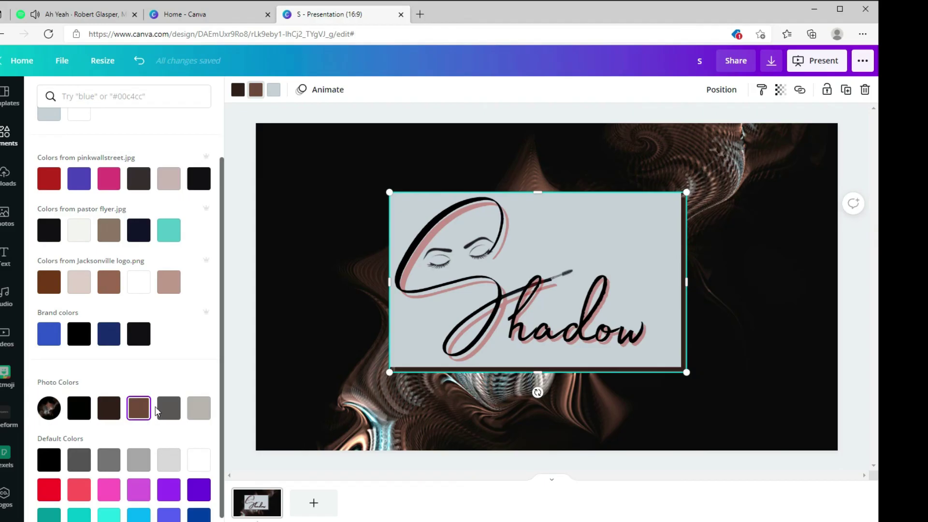
{"action": "left_click", "coordinate": [275, 94]}
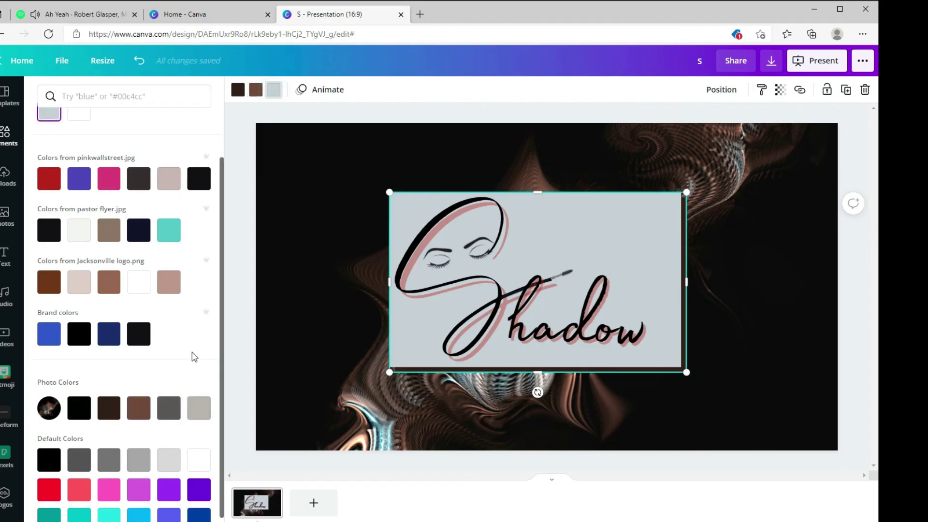
{"action": "left_click", "coordinate": [199, 408]}
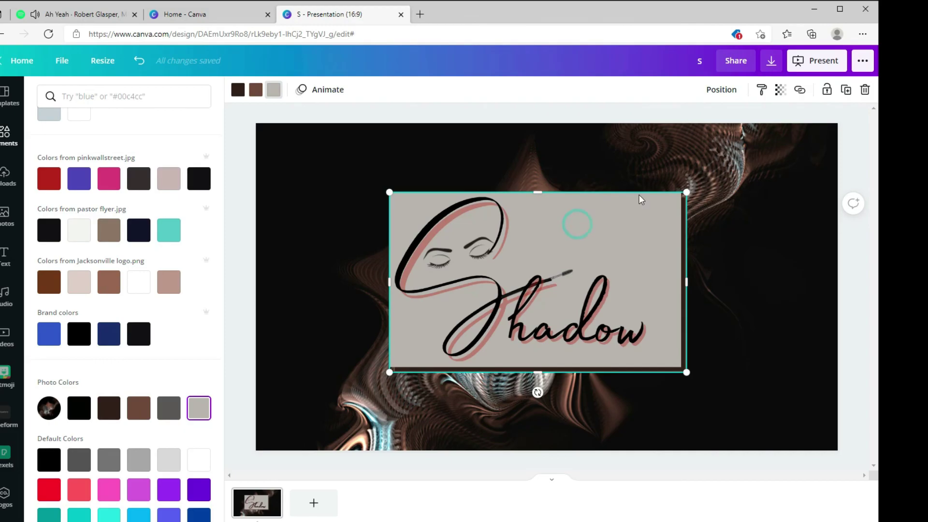
{"action": "left_click", "coordinate": [780, 90]}
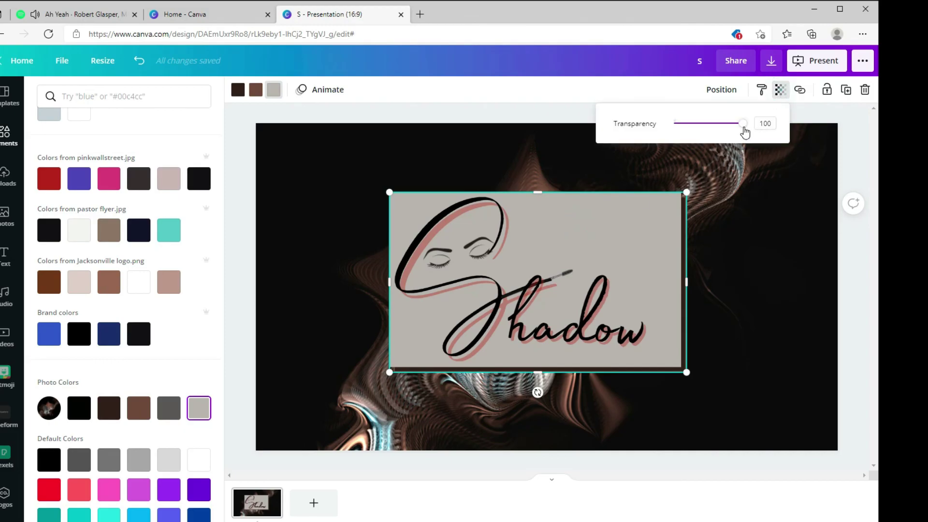
{"action": "left_click_drag", "start_coordinate": [745, 131], "coordinate": [724, 124]}
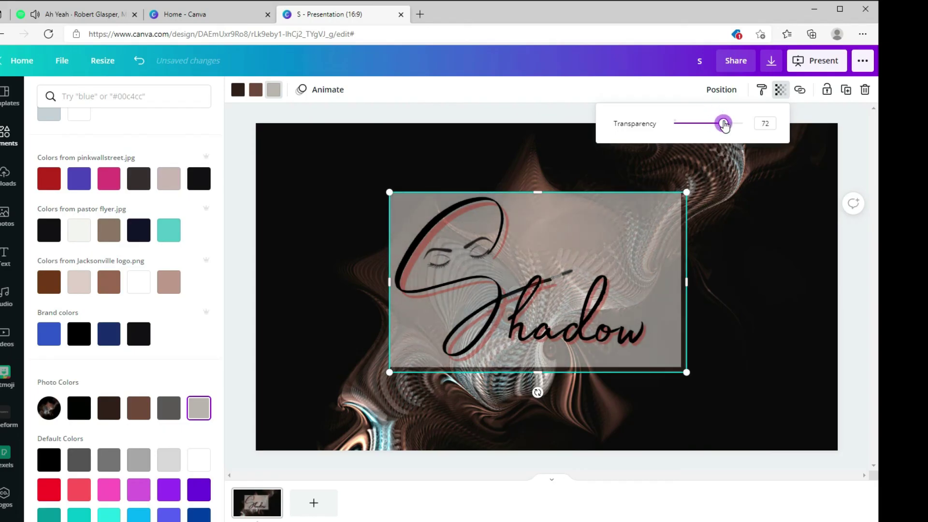
{"action": "left_click", "coordinate": [754, 245]}
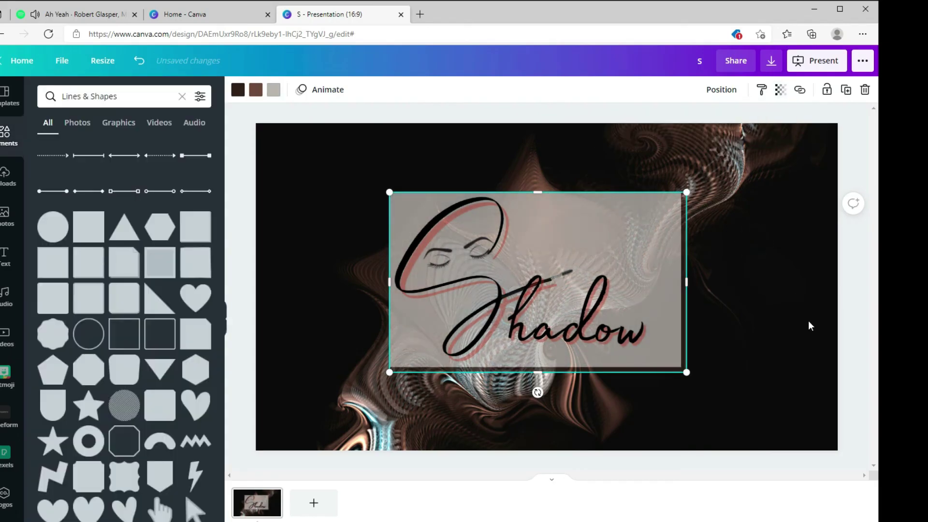
{"action": "left_click", "coordinate": [810, 325]}
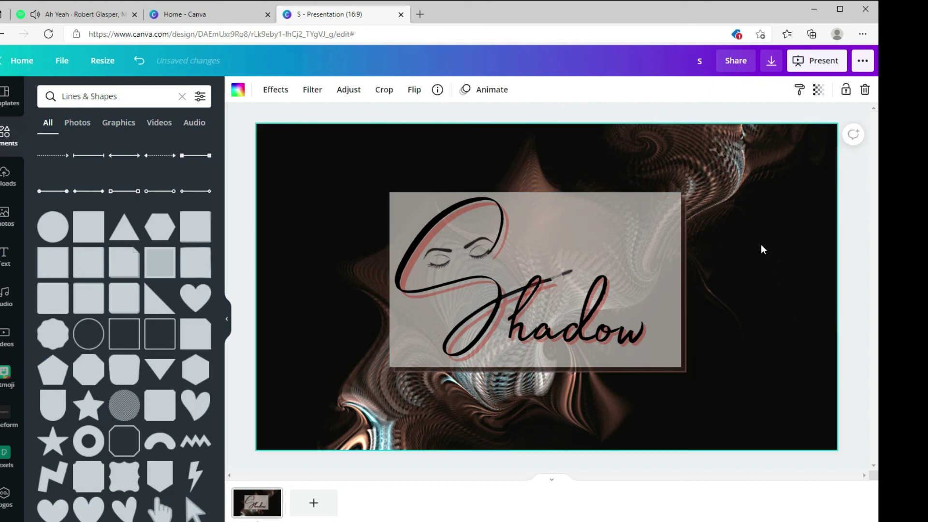